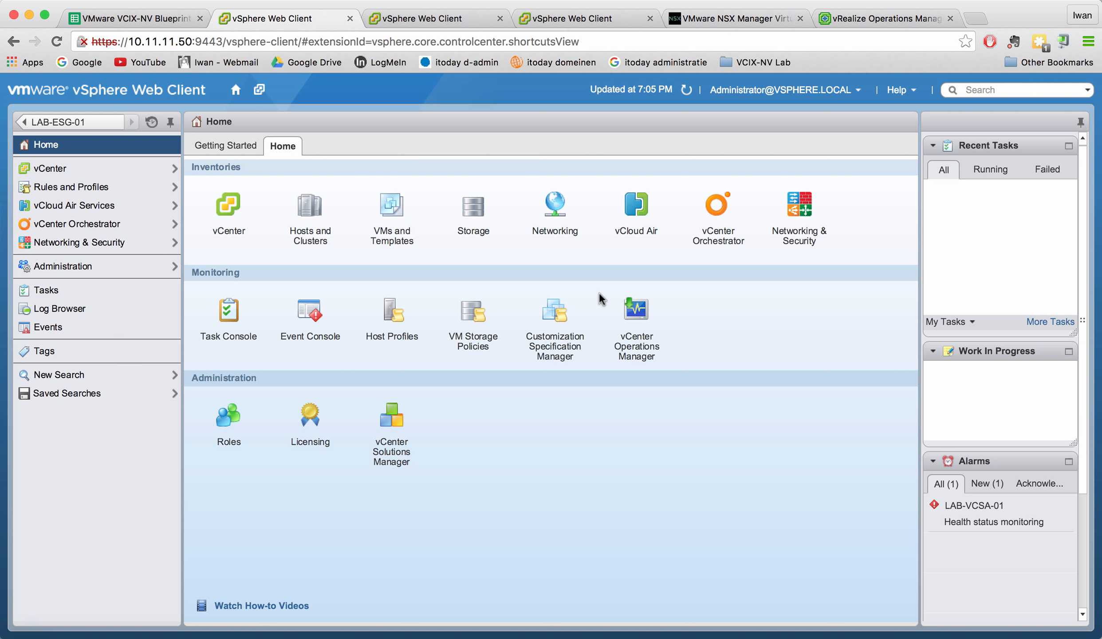
Start a new blank browser tab from the vSphere Web Client home page.
key(super+t)
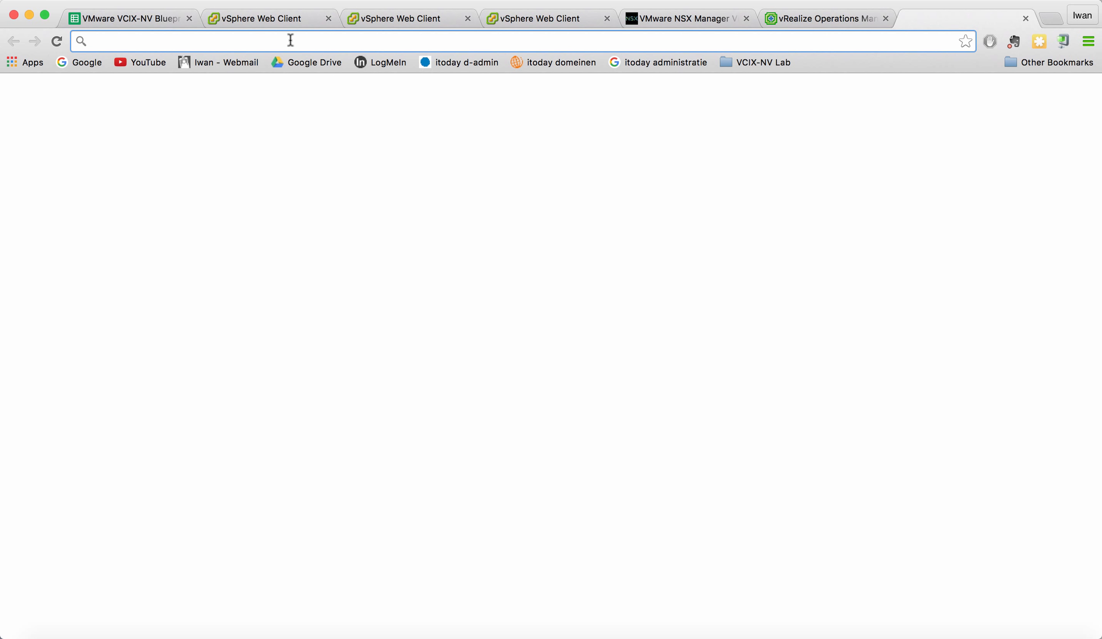
Search 'management pack for NSX-vsphere' and go to the Management Pack for NSX for vSphere 2.0 Solution Exchange page.
text(managme)
key(BackSpace)
key(BackSpace)
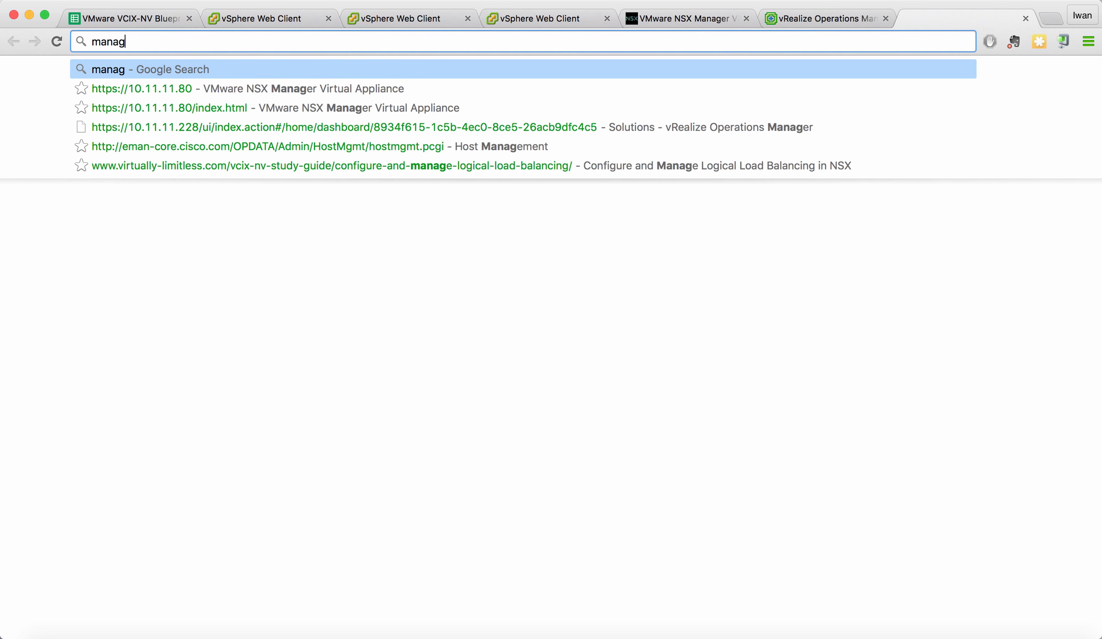
text(amenetn )
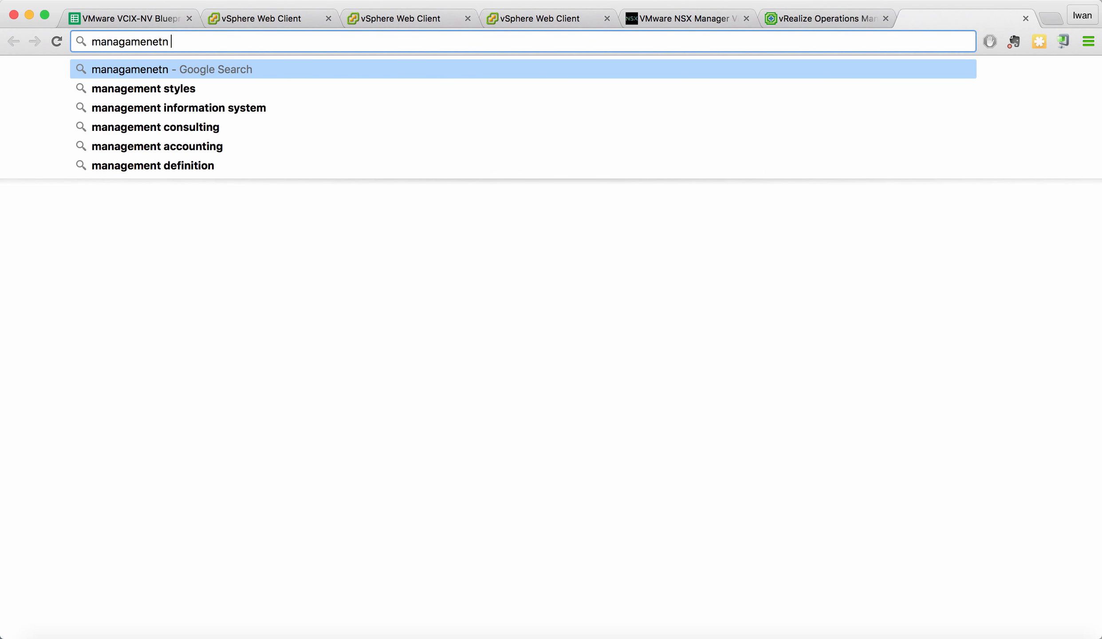
text(pack )
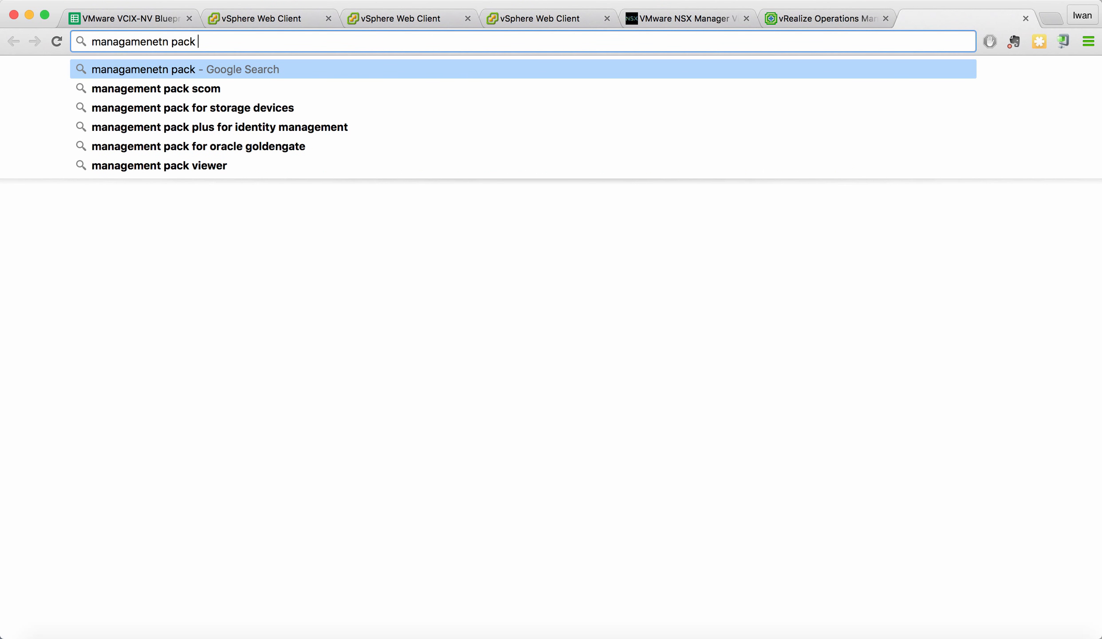
text(for )
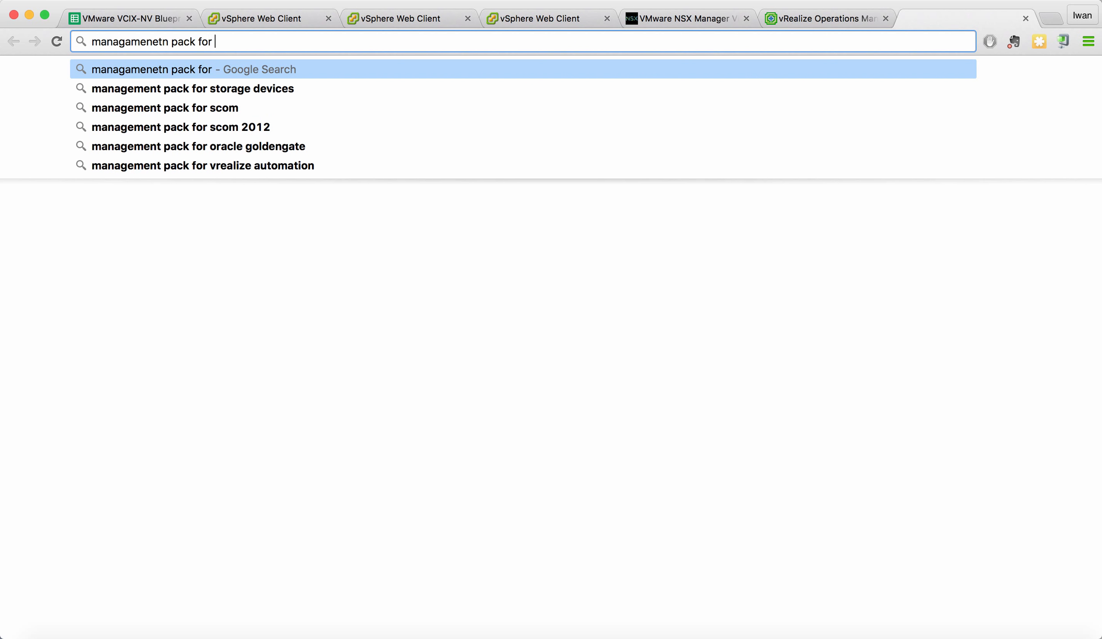
text(NSX)
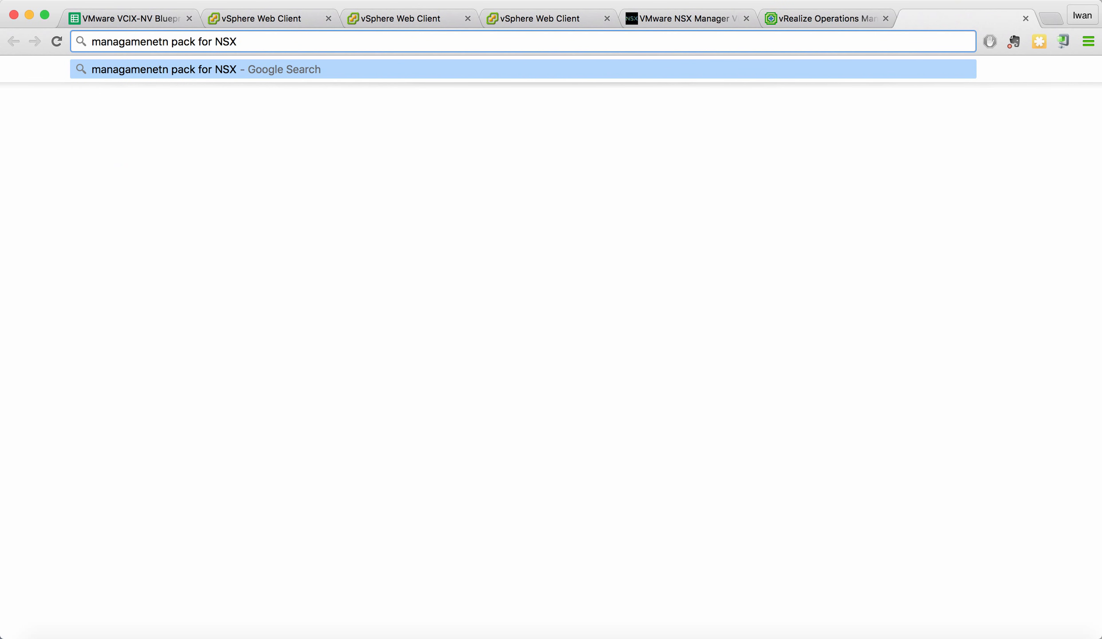
text(-vsphere)
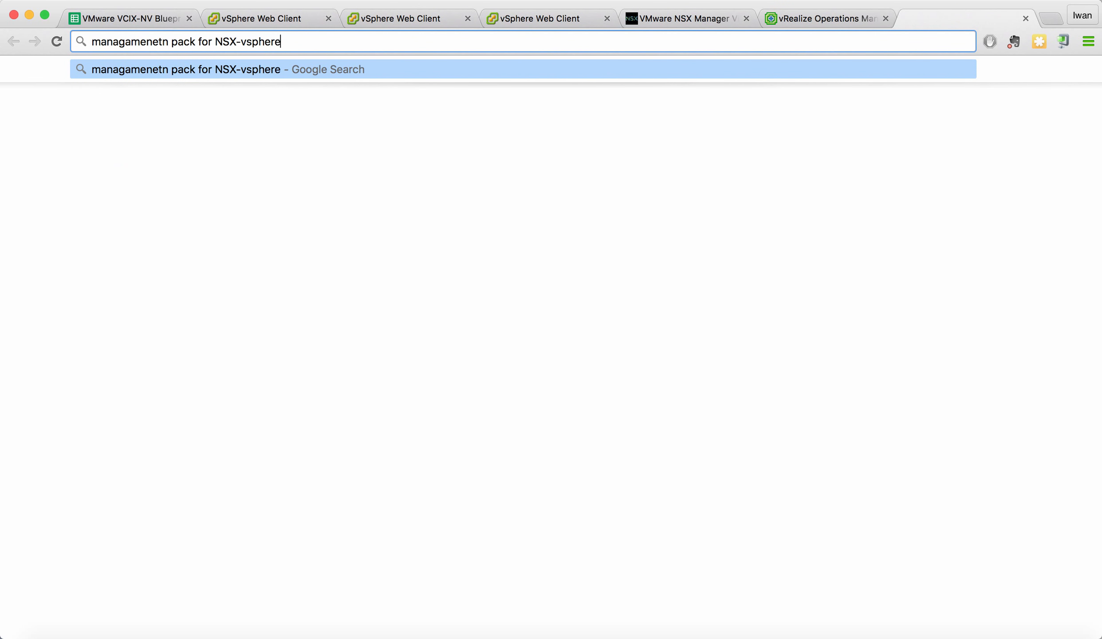
key(Return)
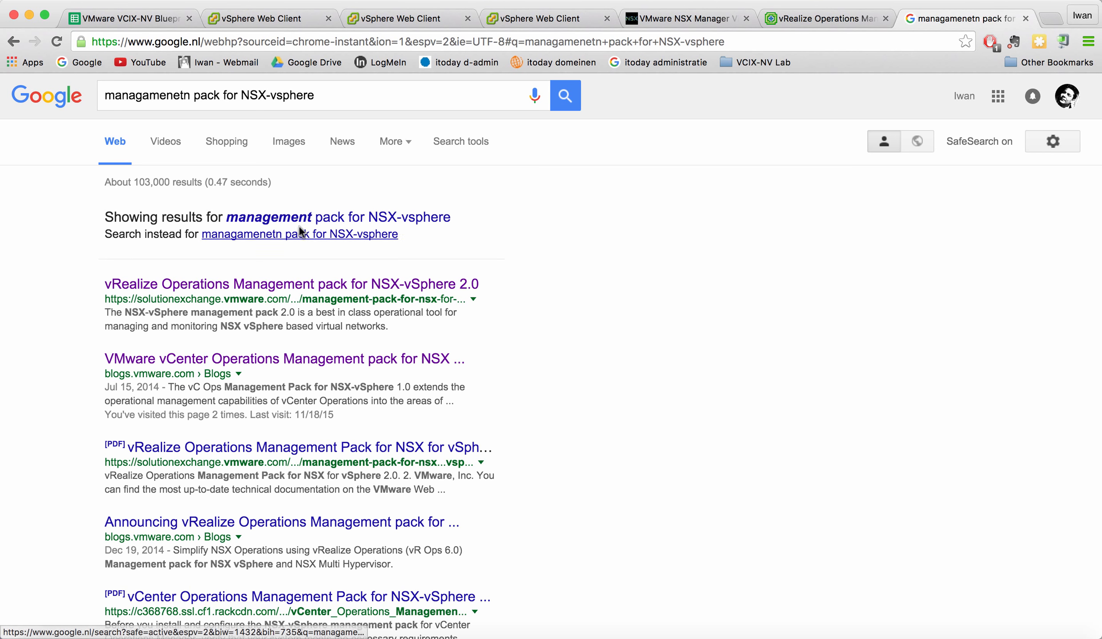
click(297, 216)
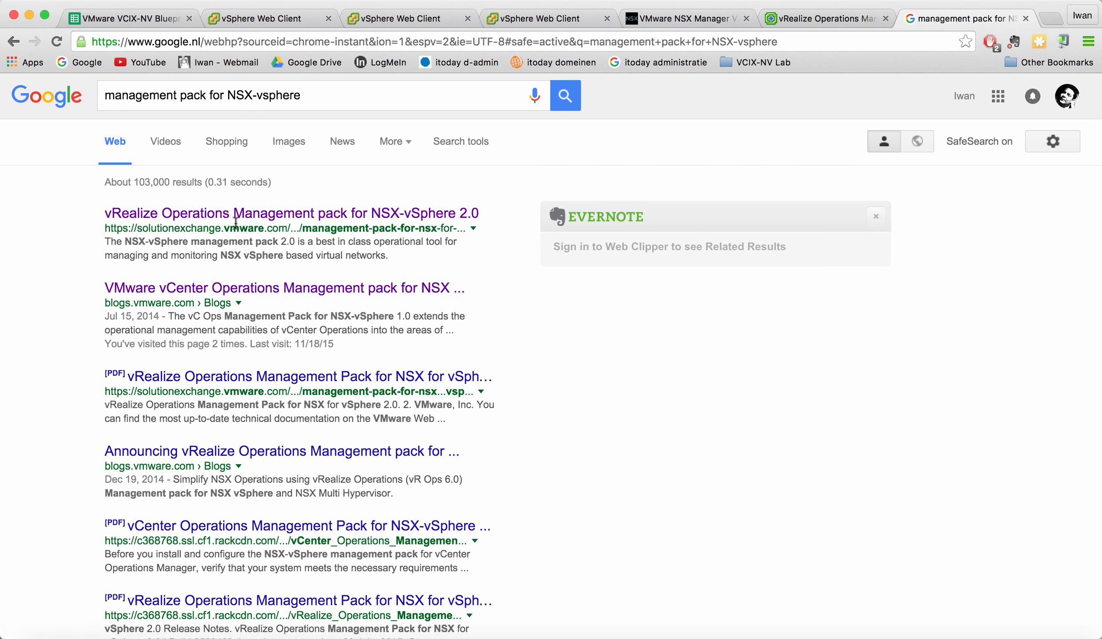
drag(114, 229, 288, 224)
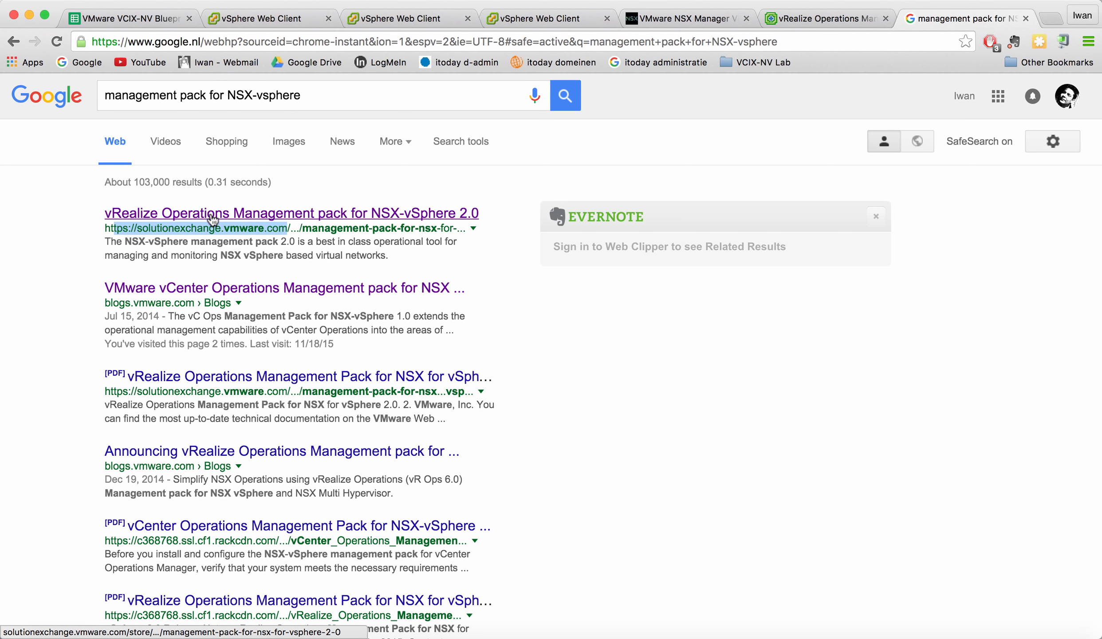
click(368, 213)
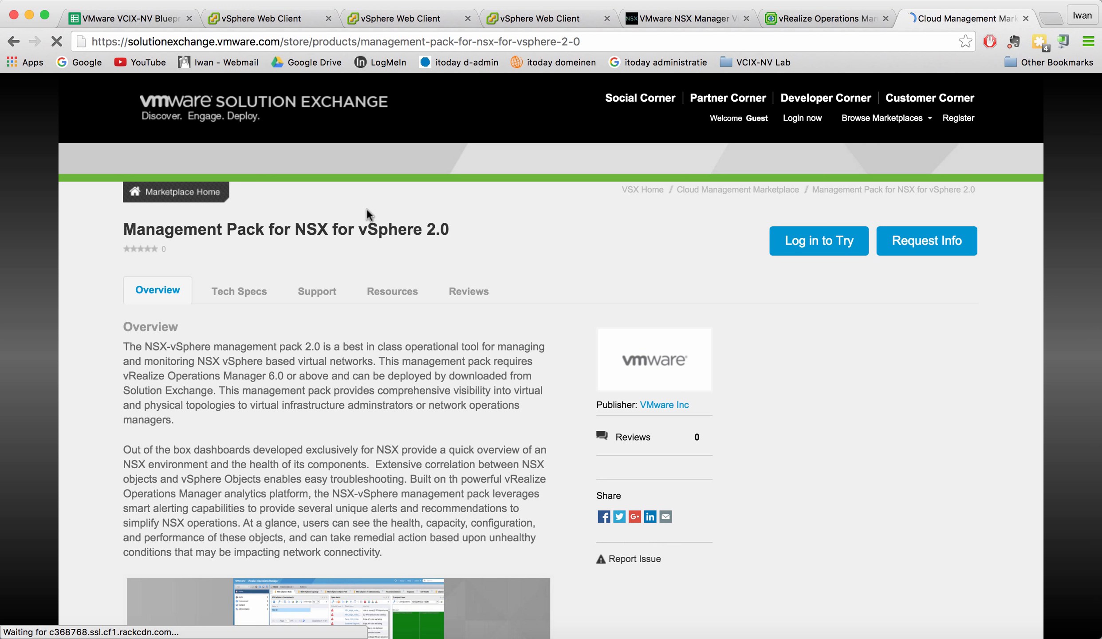
scroll(838, 286, down, 1)
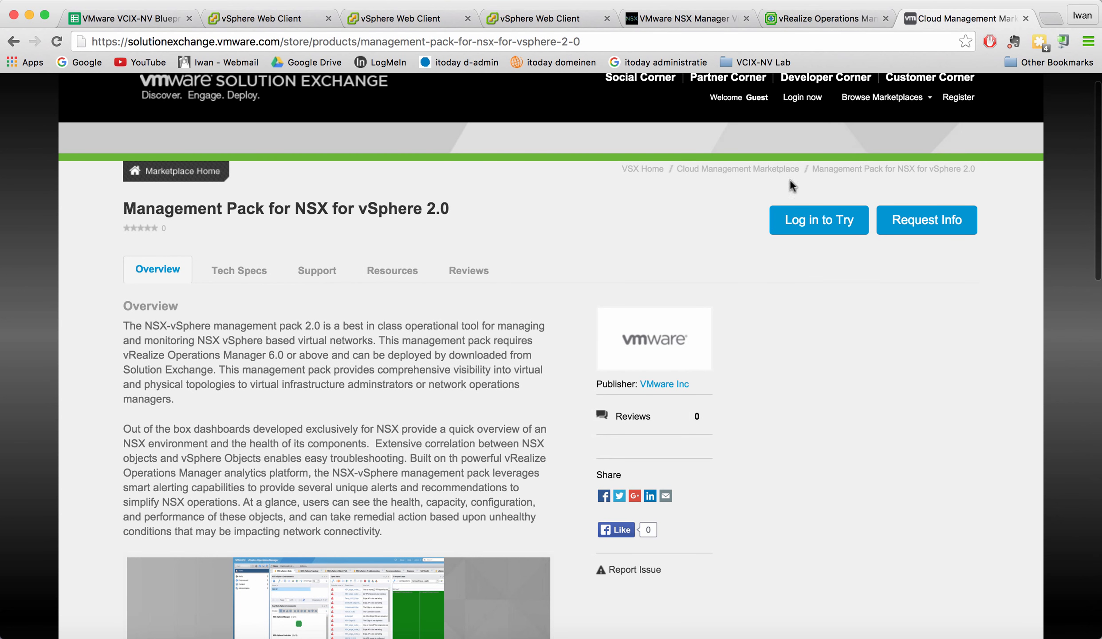
scroll(834, 280, up, 1)
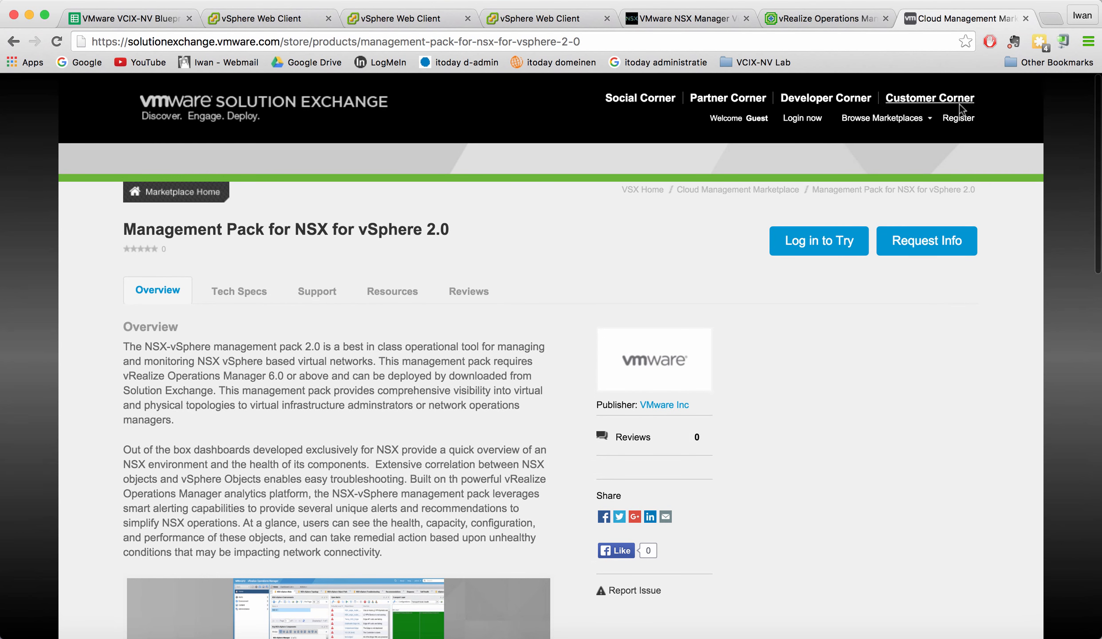
scroll(776, 210, down, 8)
scroll(776, 210, up, 3)
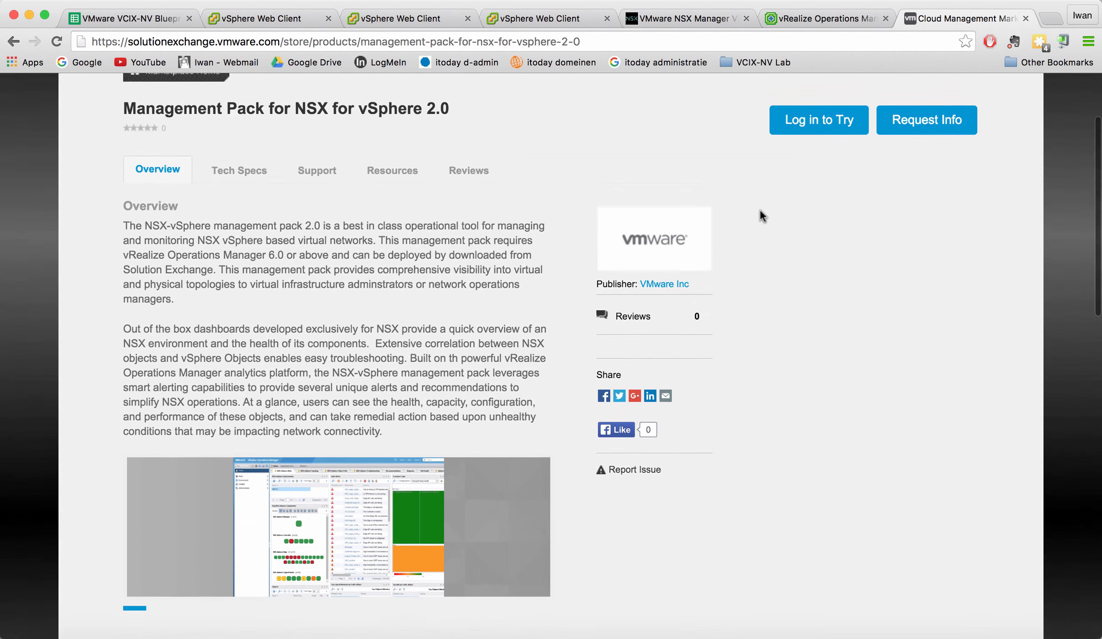
scroll(313, 311, down, 10)
scroll(313, 312, down, 12)
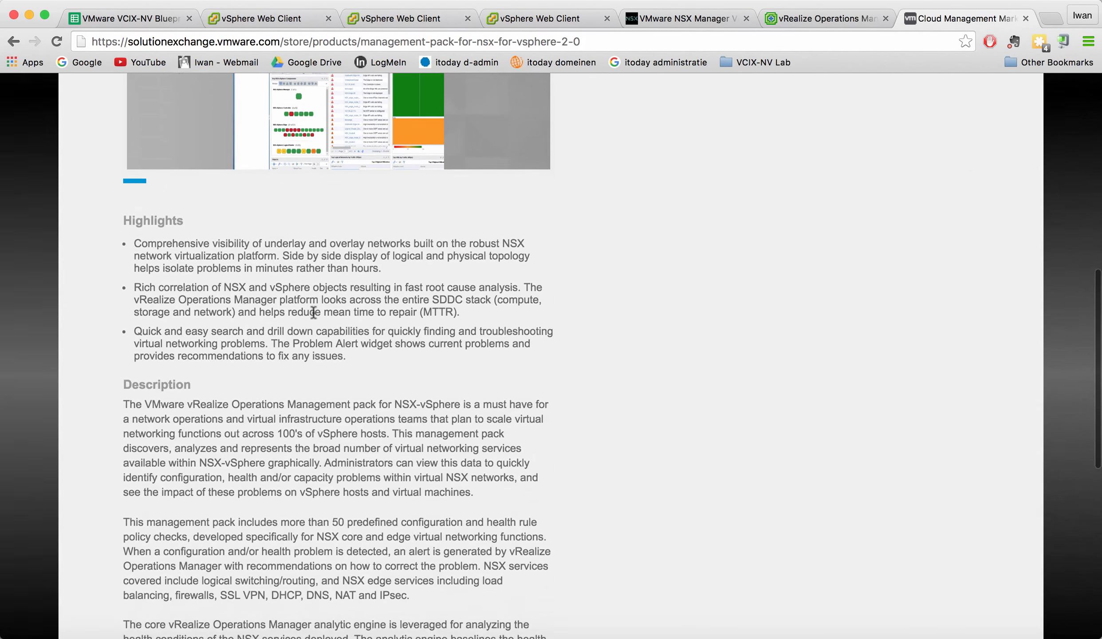
scroll(313, 312, up, 20)
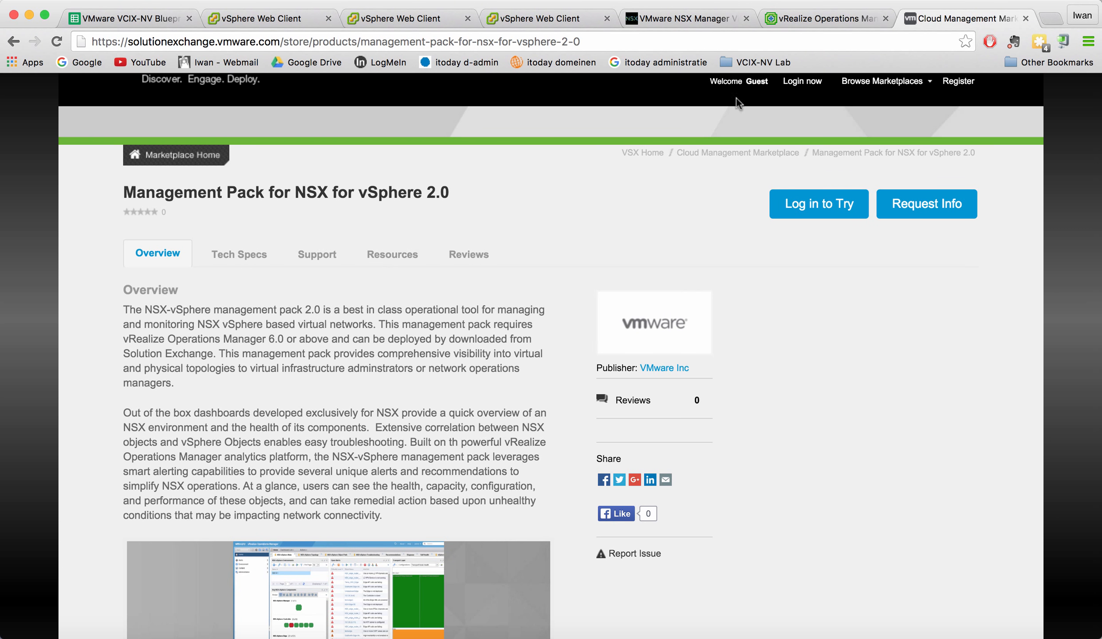
Log in to vRealize Operations with the admin account and its password, then go to Administration.
click(817, 18)
text(admin)
key(Tab)
text(•••••••••••••)
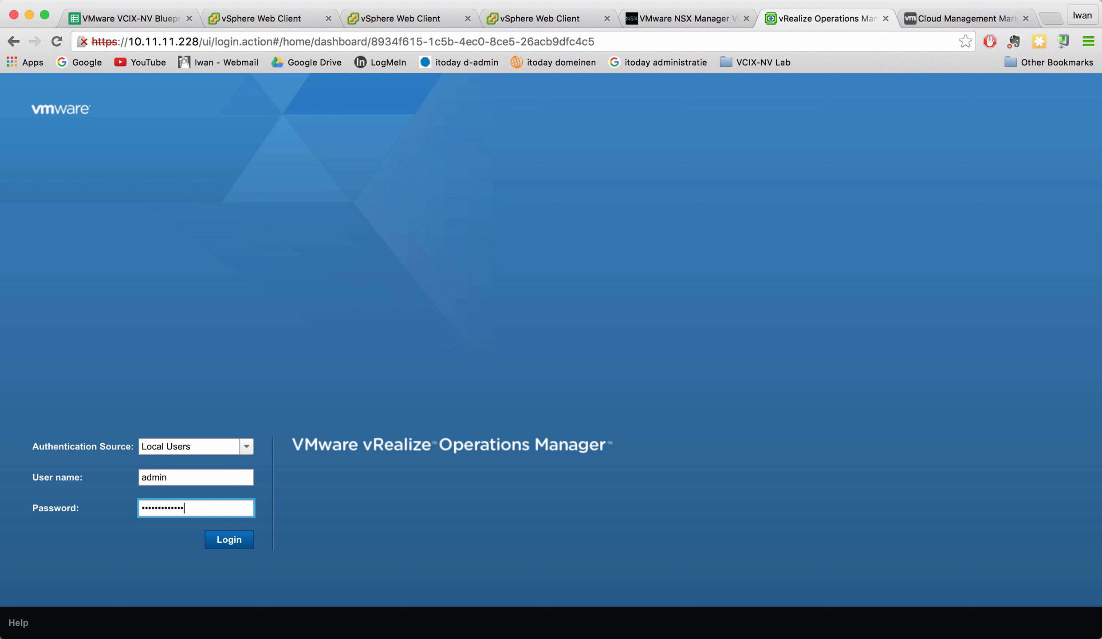
key(Return)
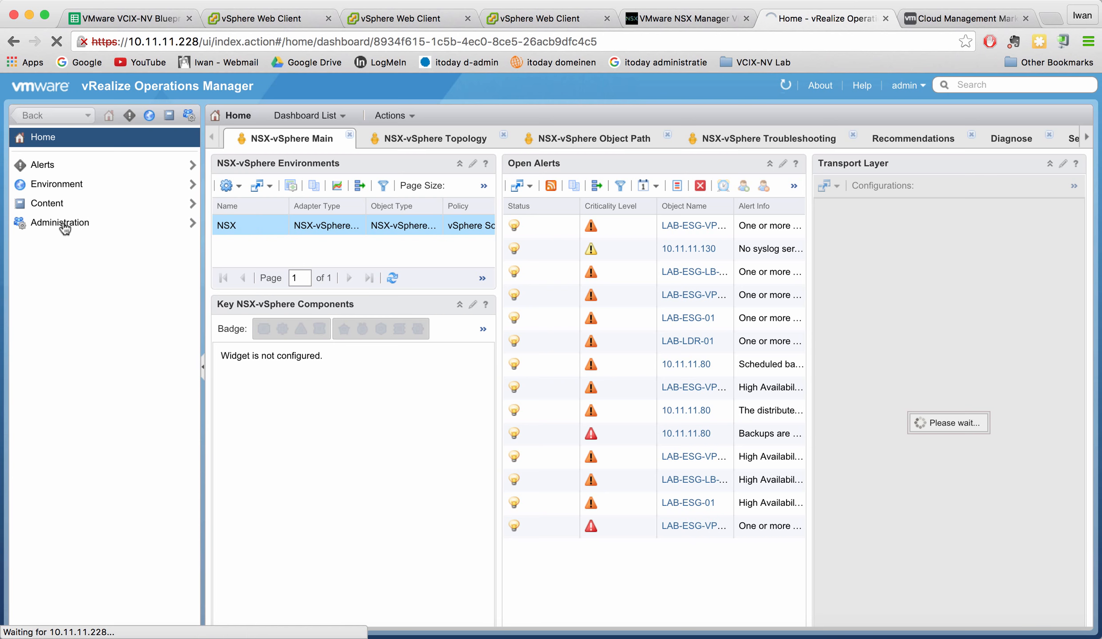
click(63, 224)
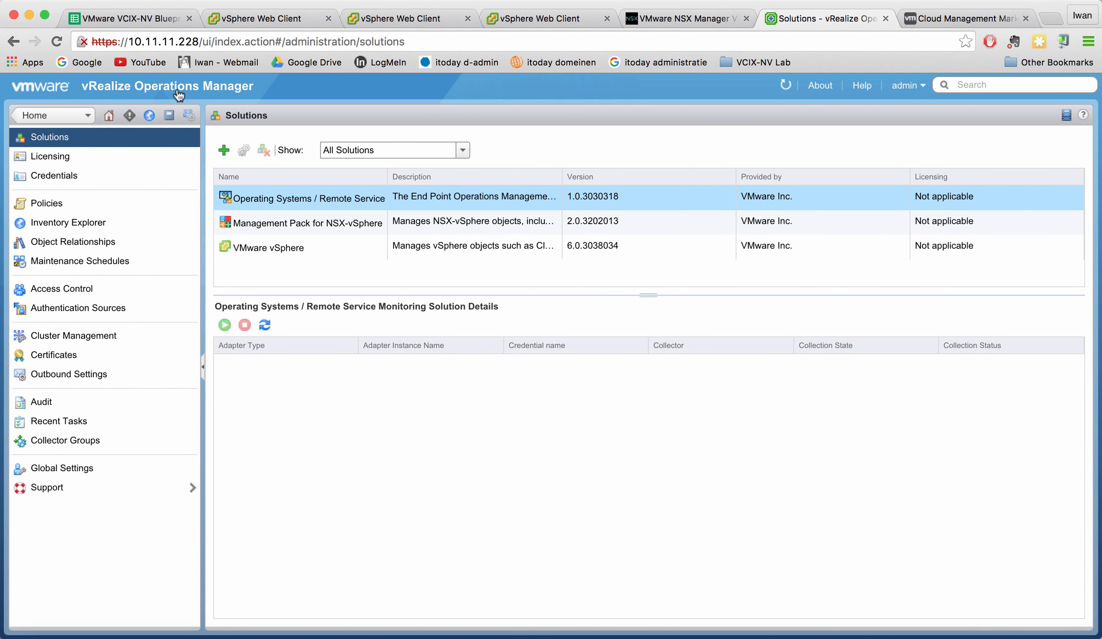
Inspect the VMware vSphere vCenter Adapter and Python Actions Adapter settings for VCSA01, then close.
click(357, 251)
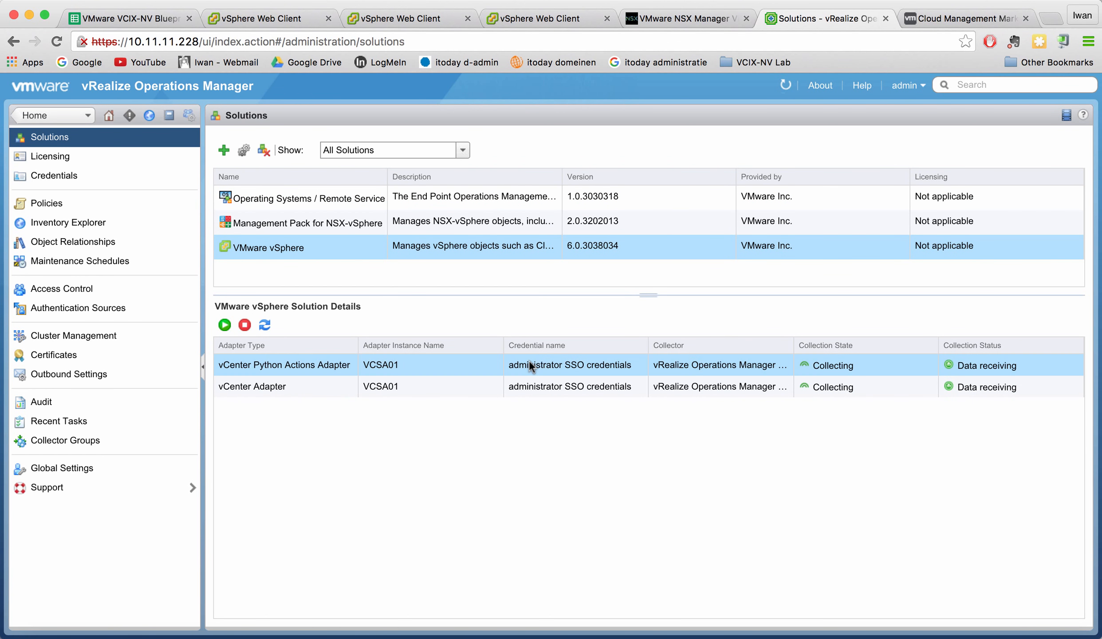
click(529, 384)
click(461, 368)
right_click(544, 364)
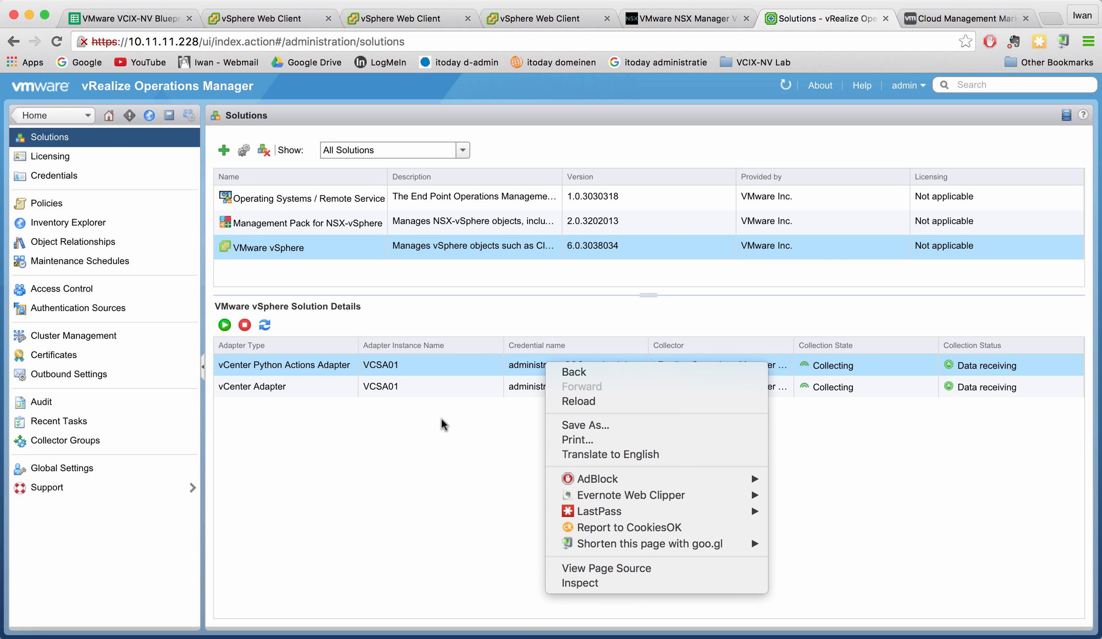
click(352, 397)
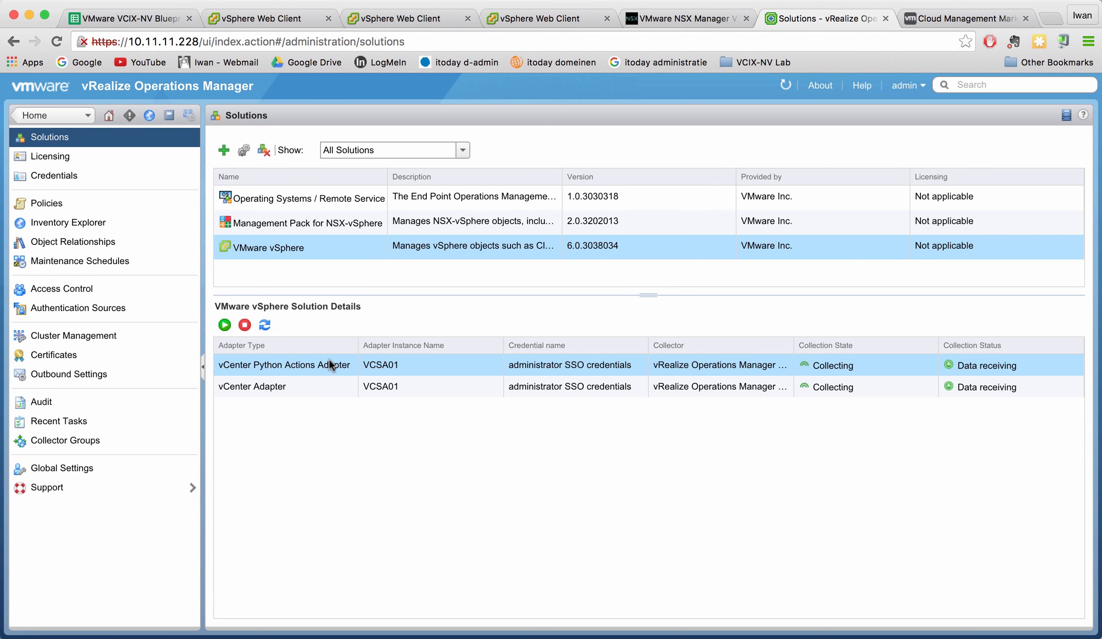
click(245, 149)
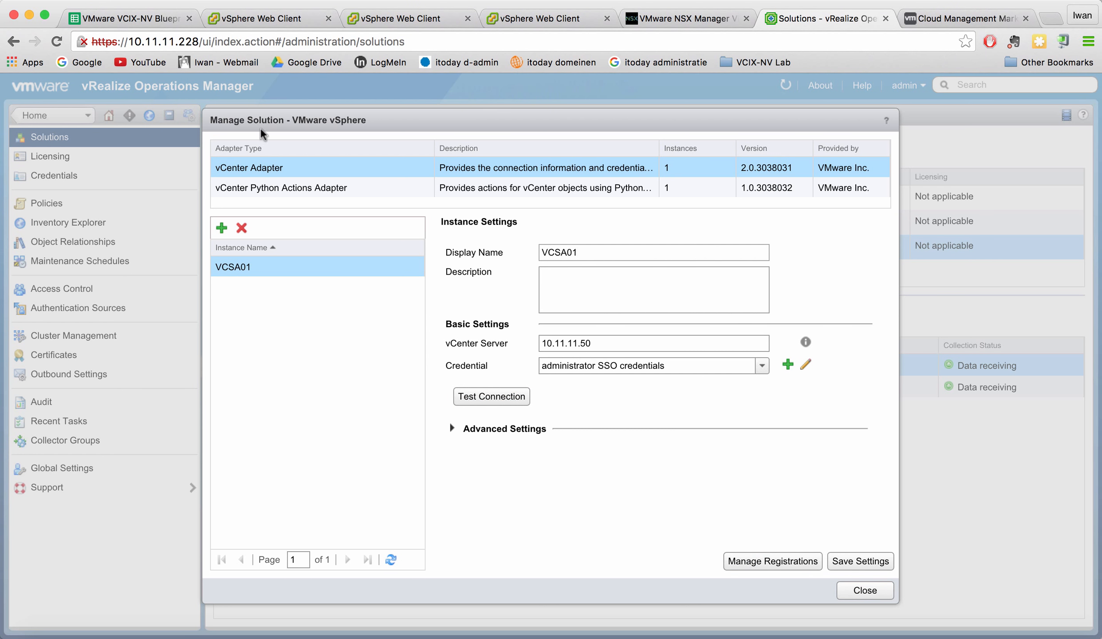
click(286, 187)
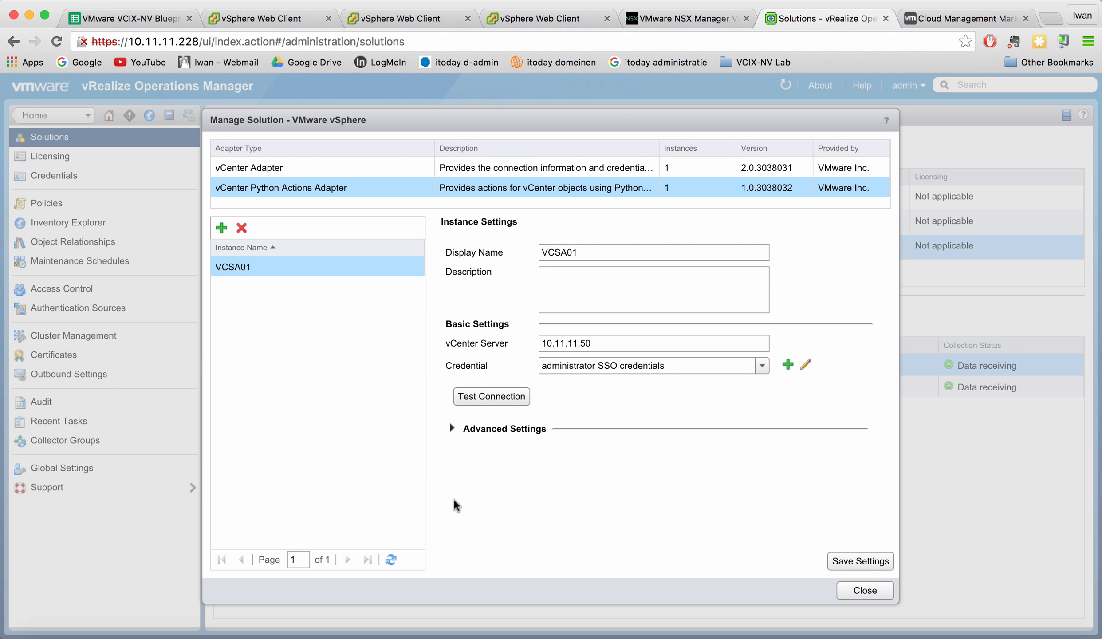
click(872, 592)
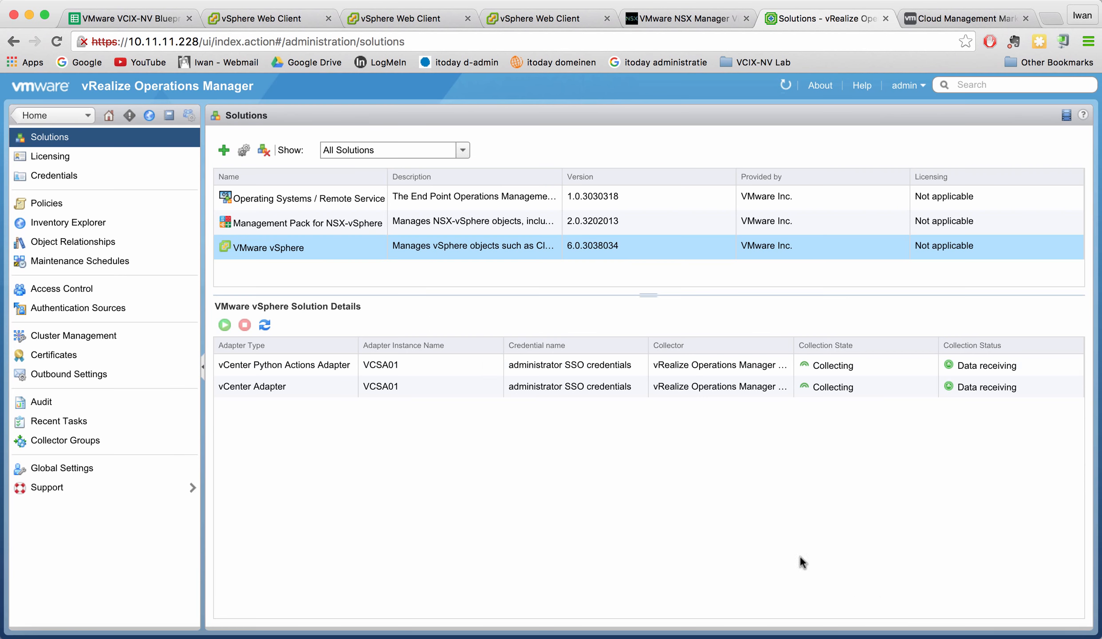
Review the NSX-vSphere Adapter configuration, recheck both solutions' adapters, and return Home to NSX-vSphere Main.
click(285, 223)
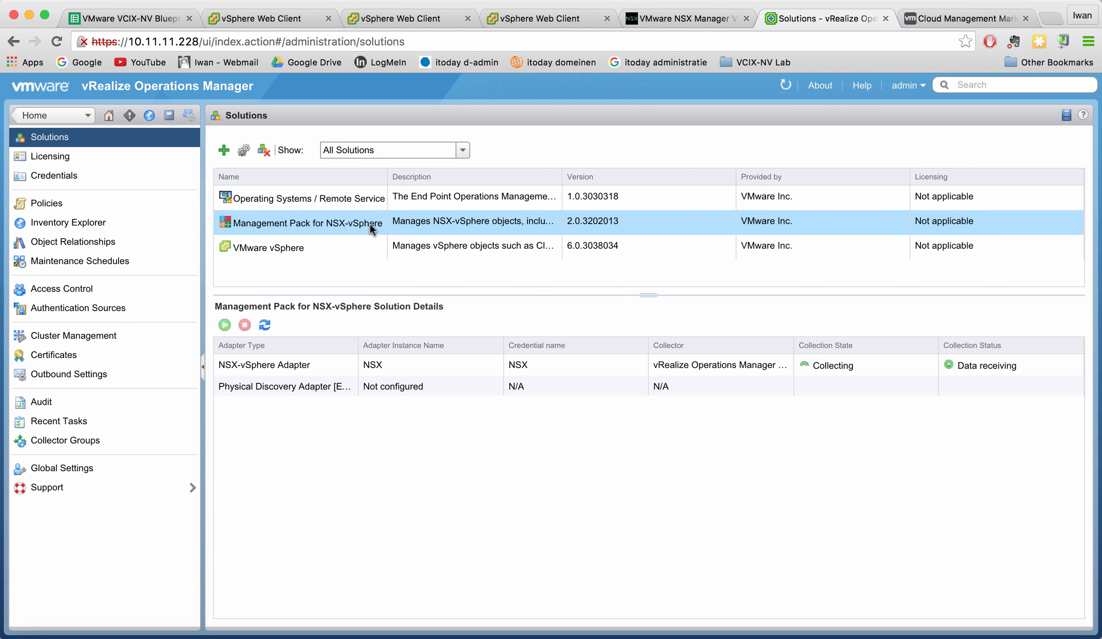
click(244, 150)
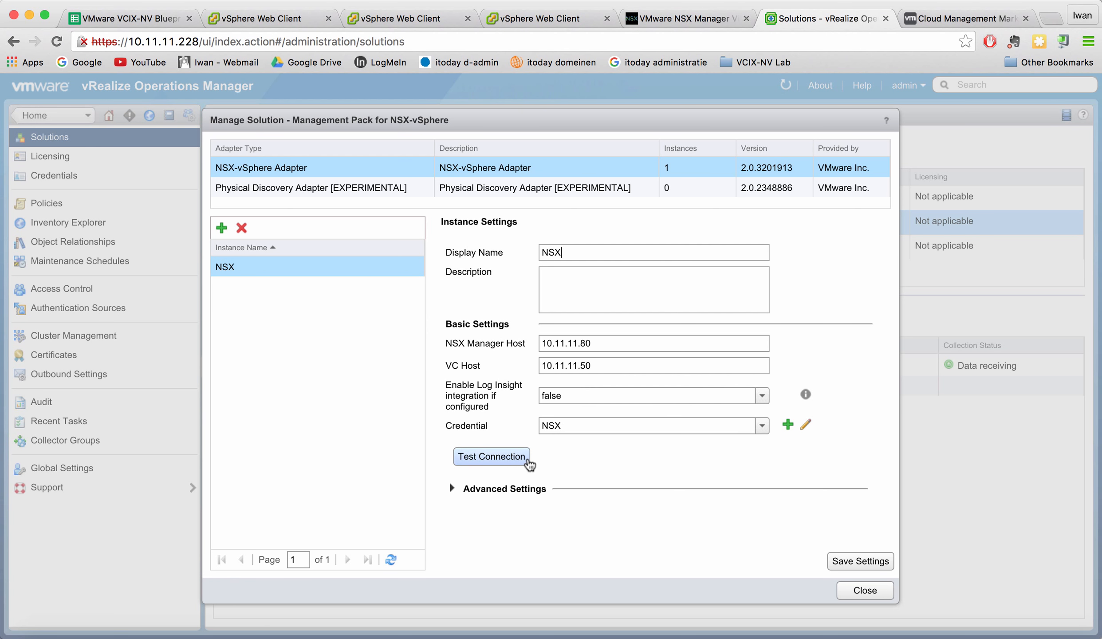
click(876, 592)
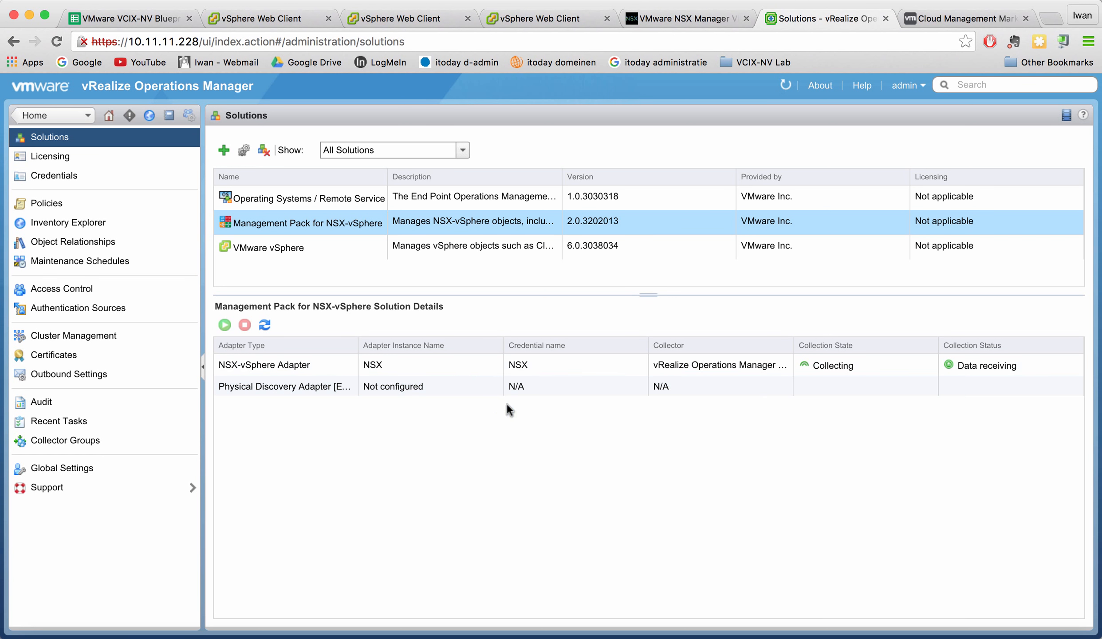
click(828, 366)
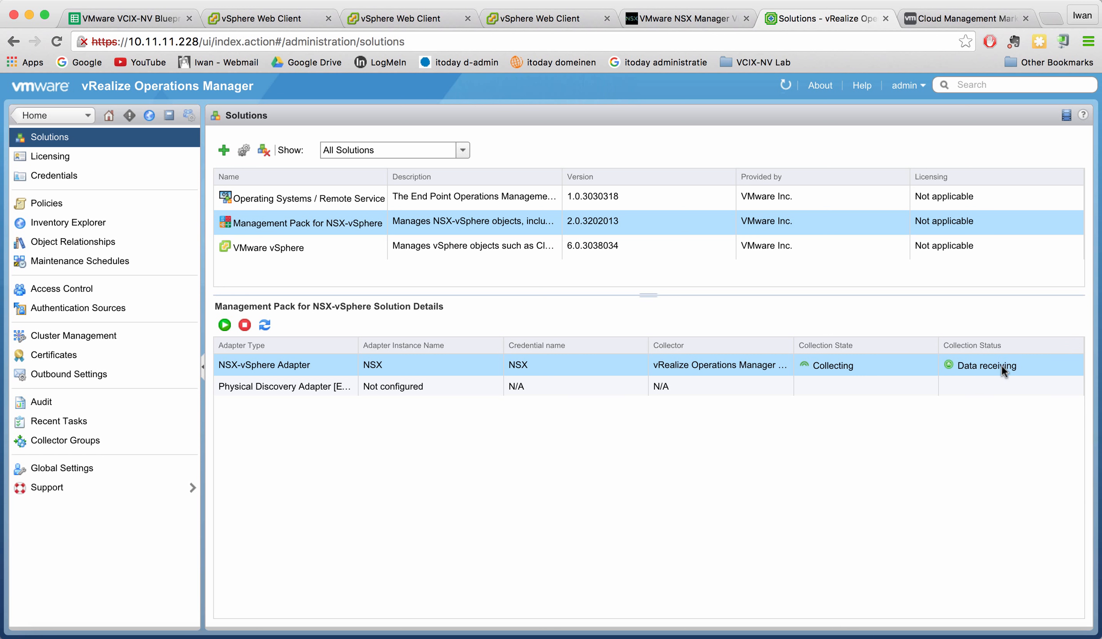
click(293, 247)
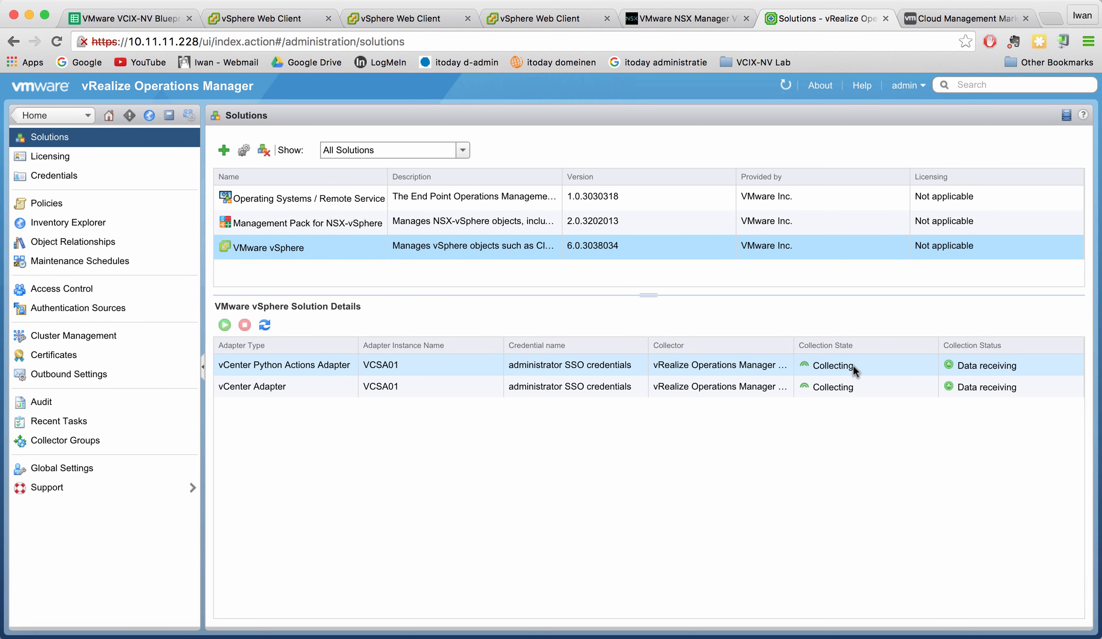
click(336, 226)
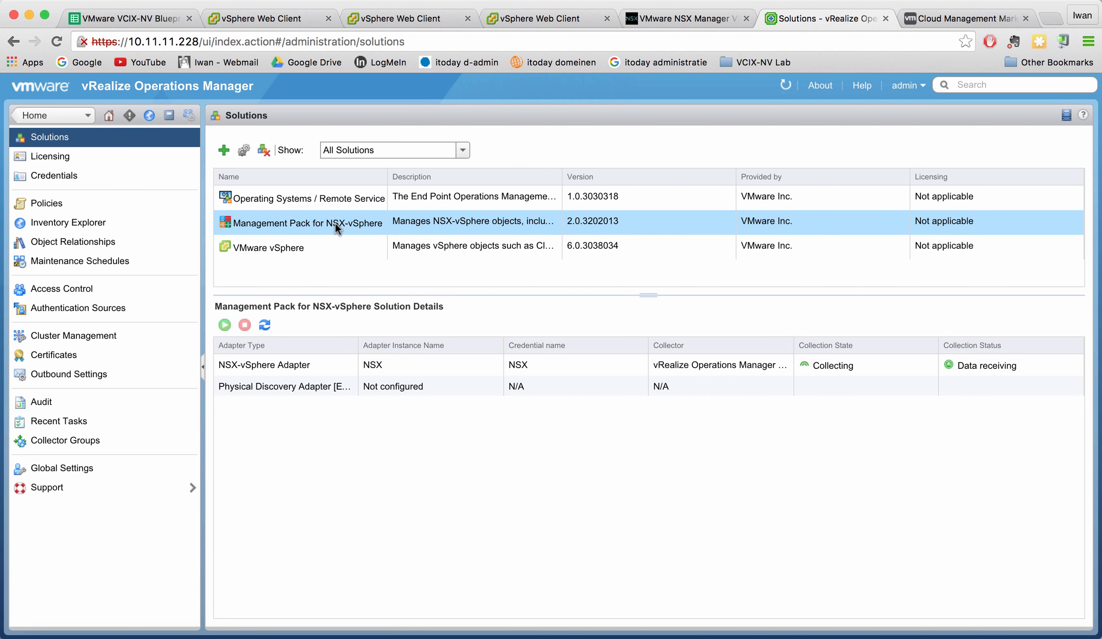
click(39, 115)
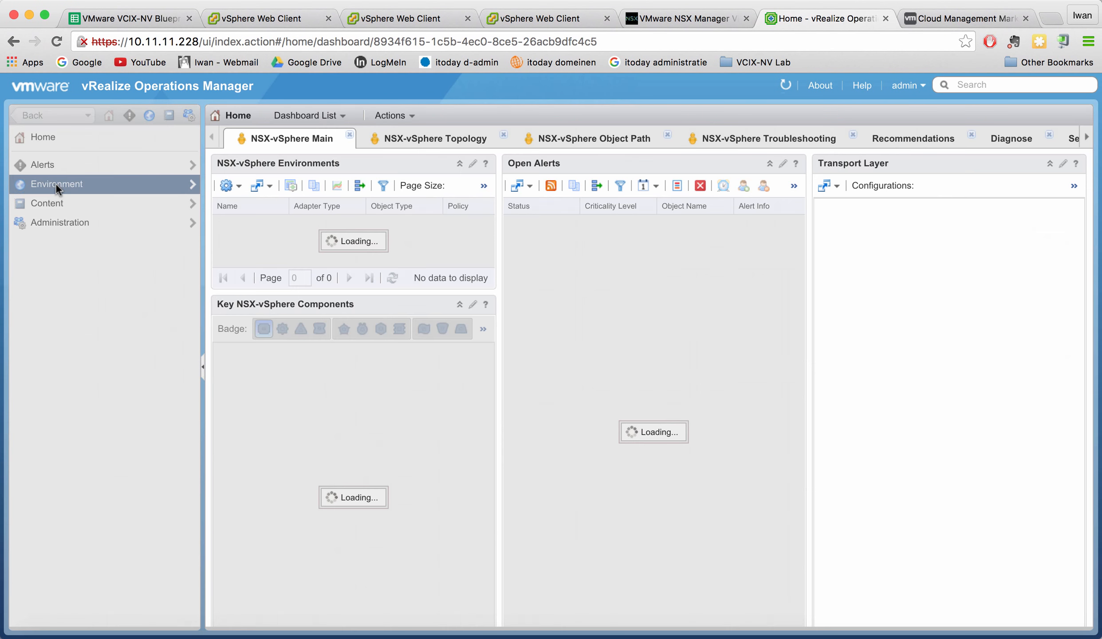
click(56, 184)
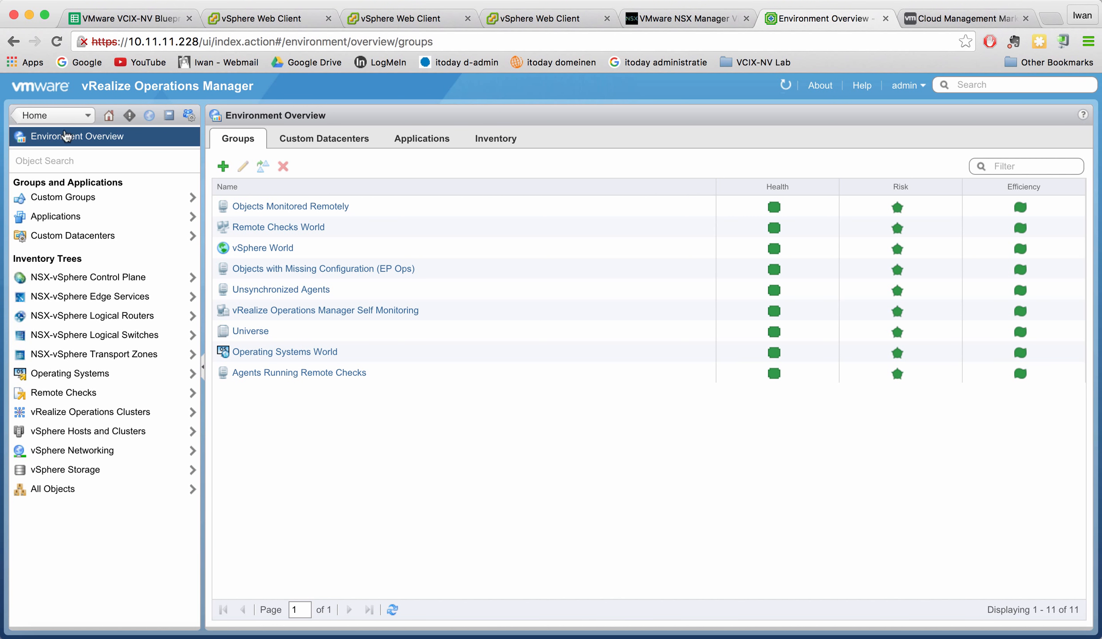
click(56, 120)
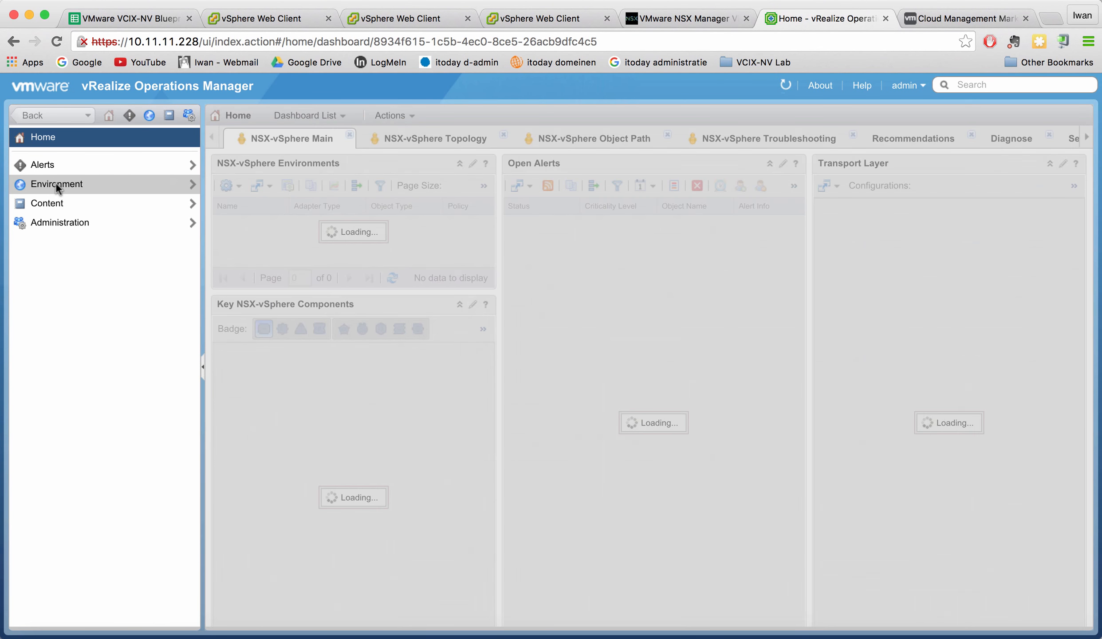
click(56, 184)
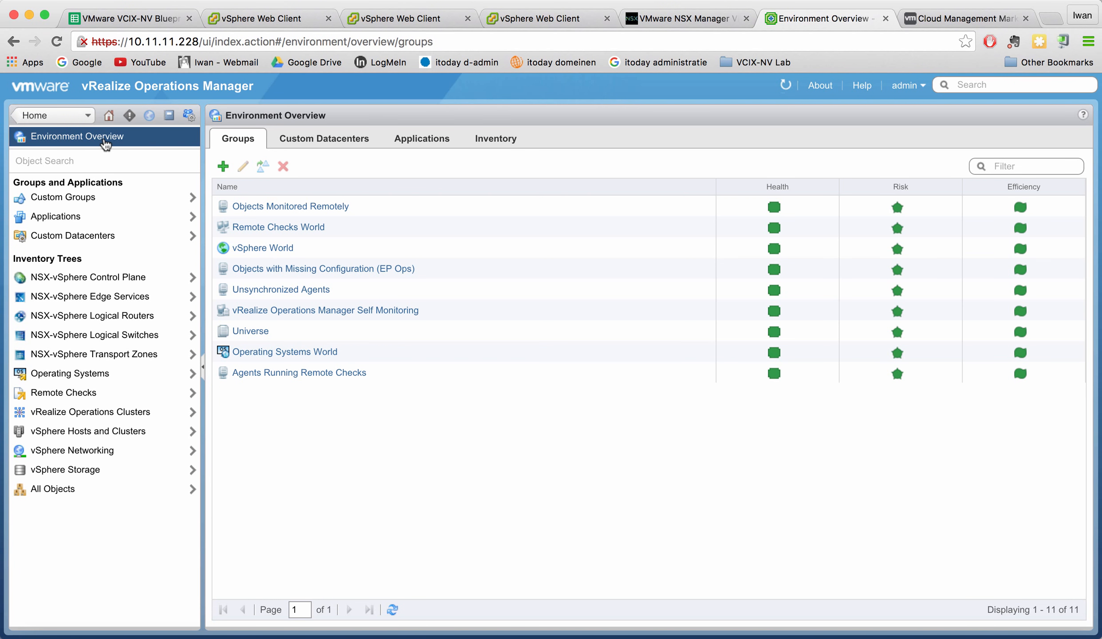
click(108, 112)
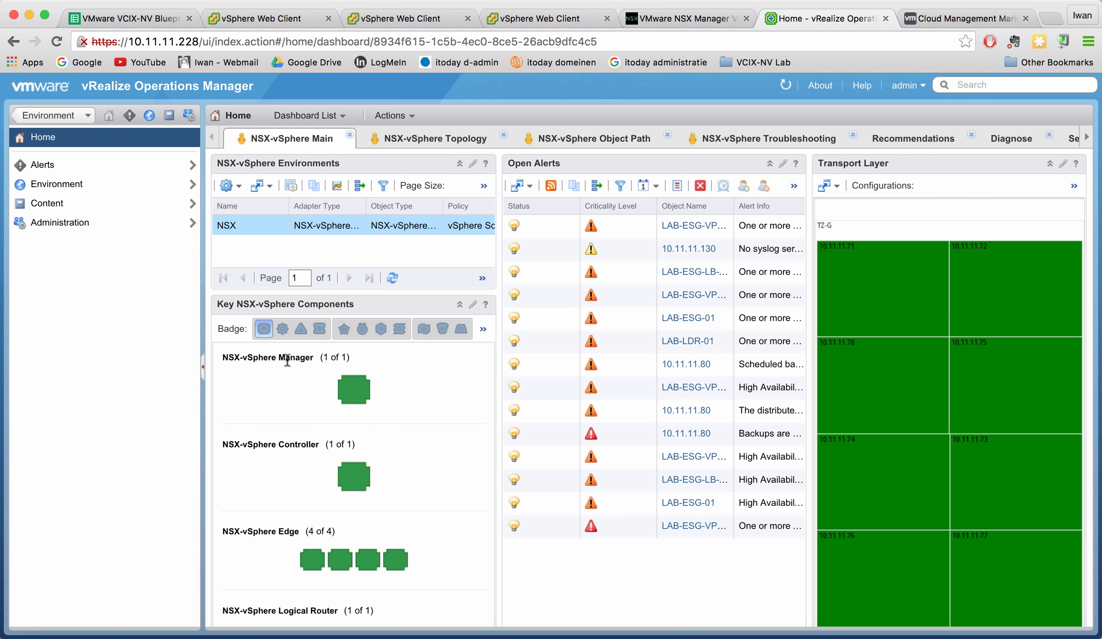
Check the Key NSX-vSphere Components health badges while scrolling through the Main dashboard.
mouse_move(355, 389)
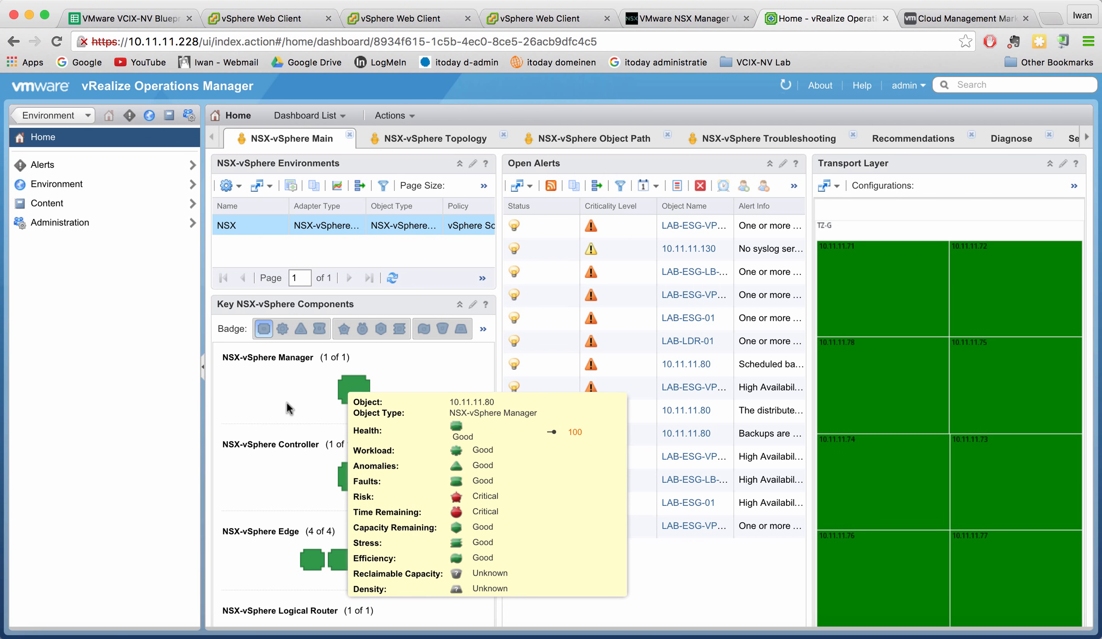
scroll(280, 403, down, 3)
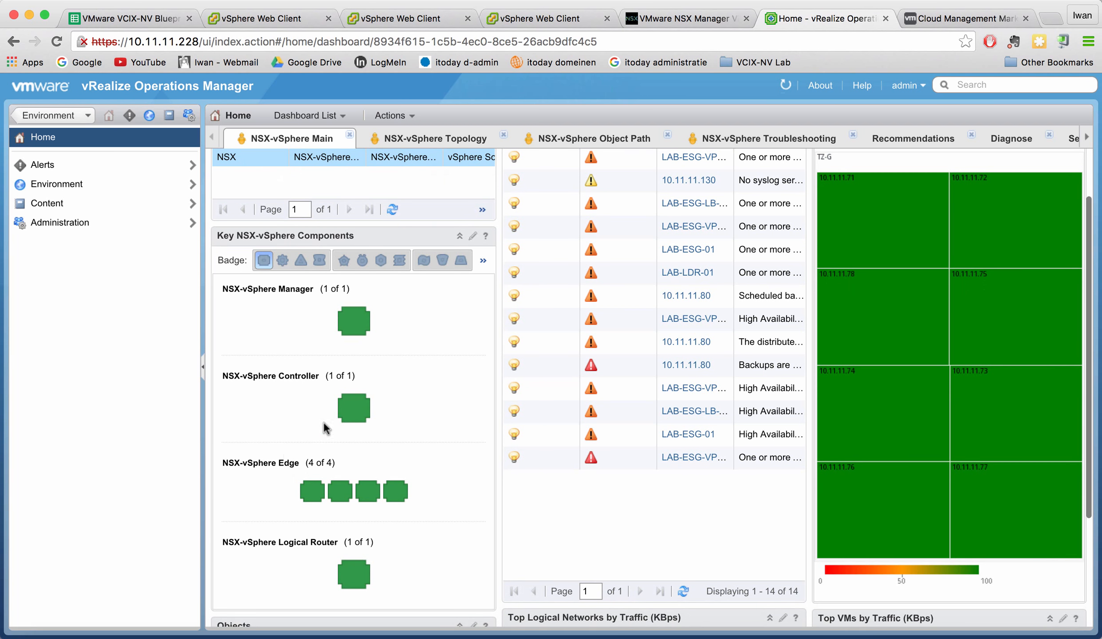
scroll(253, 408, down, 3)
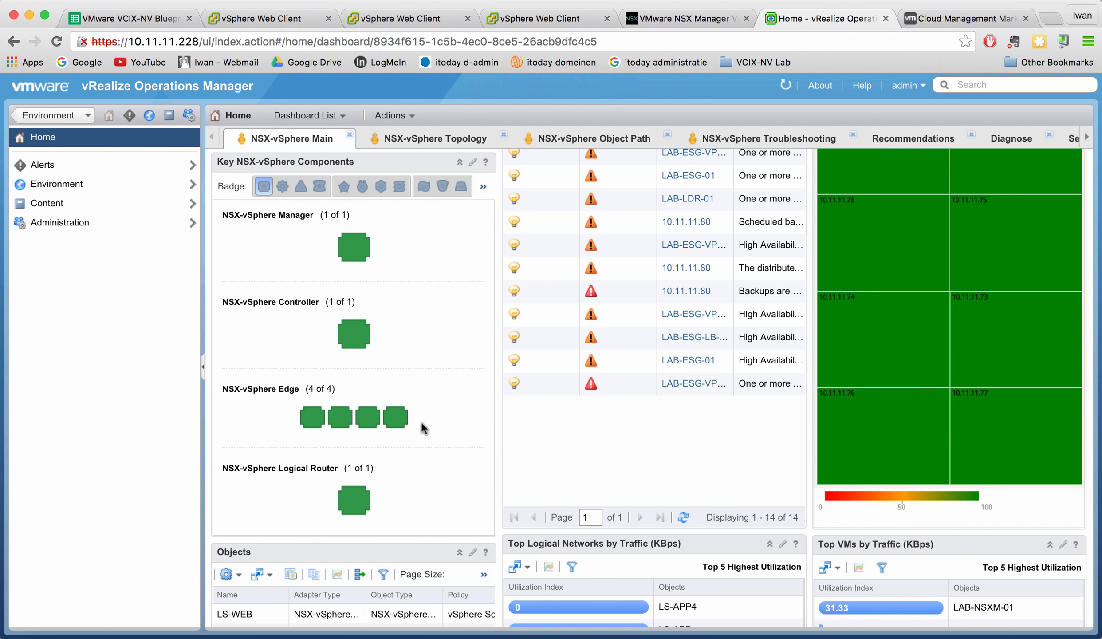
mouse_move(310, 419)
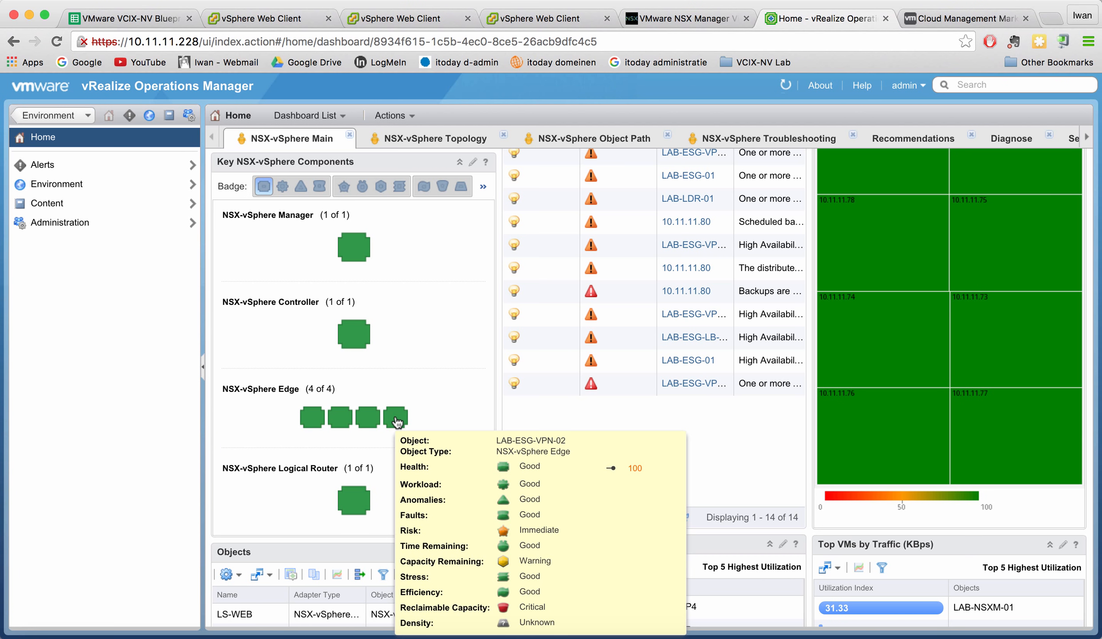
scroll(437, 403, down, 1)
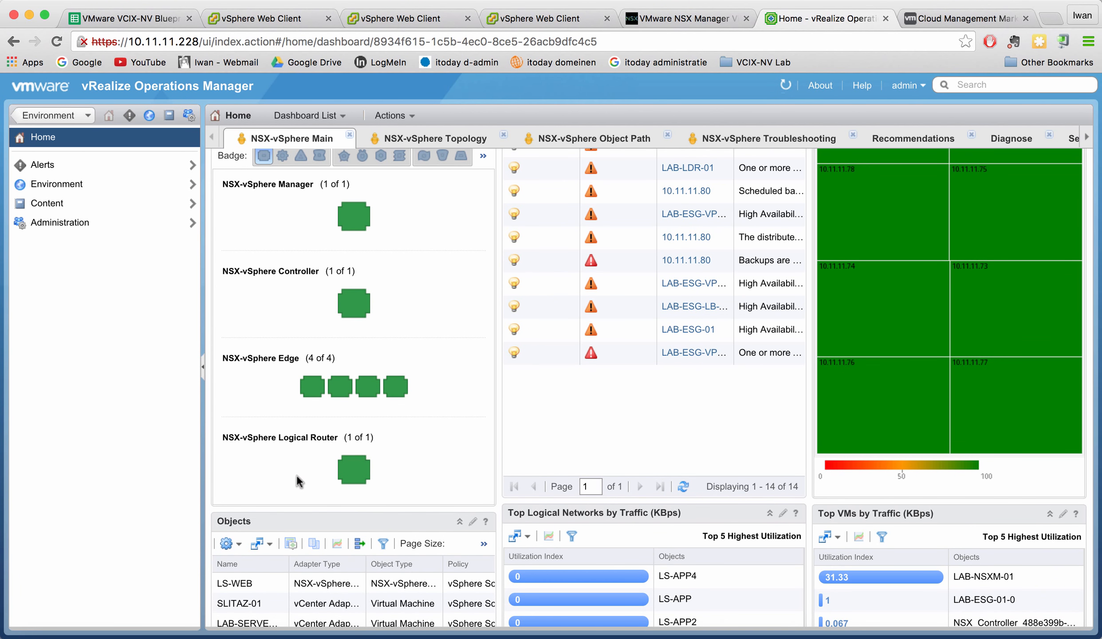
scroll(297, 476, down, 2)
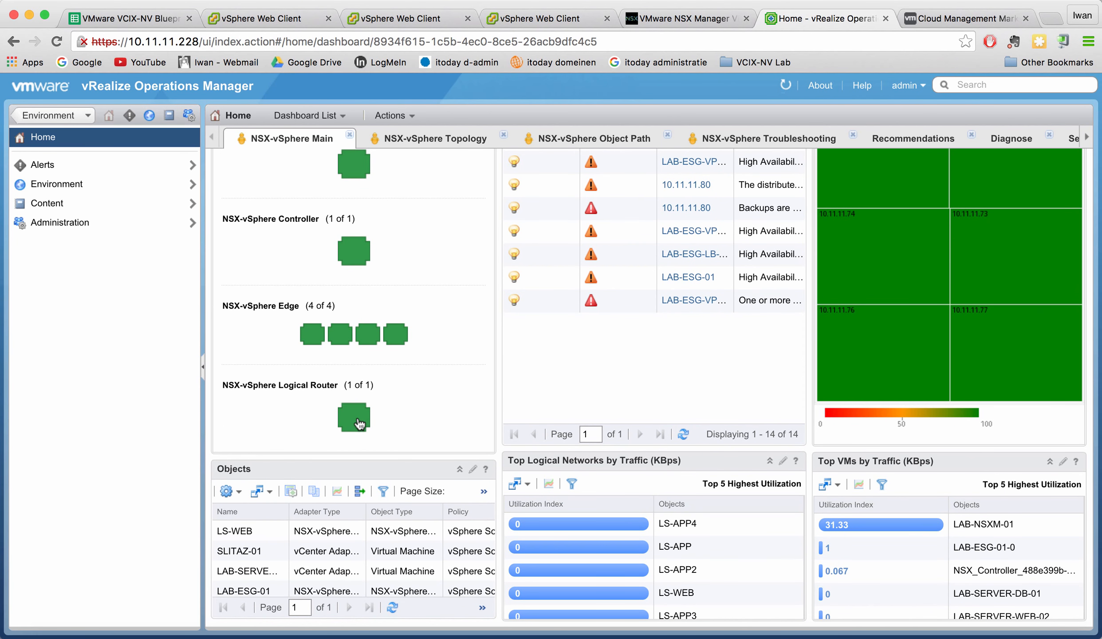
scroll(437, 399, up, 4)
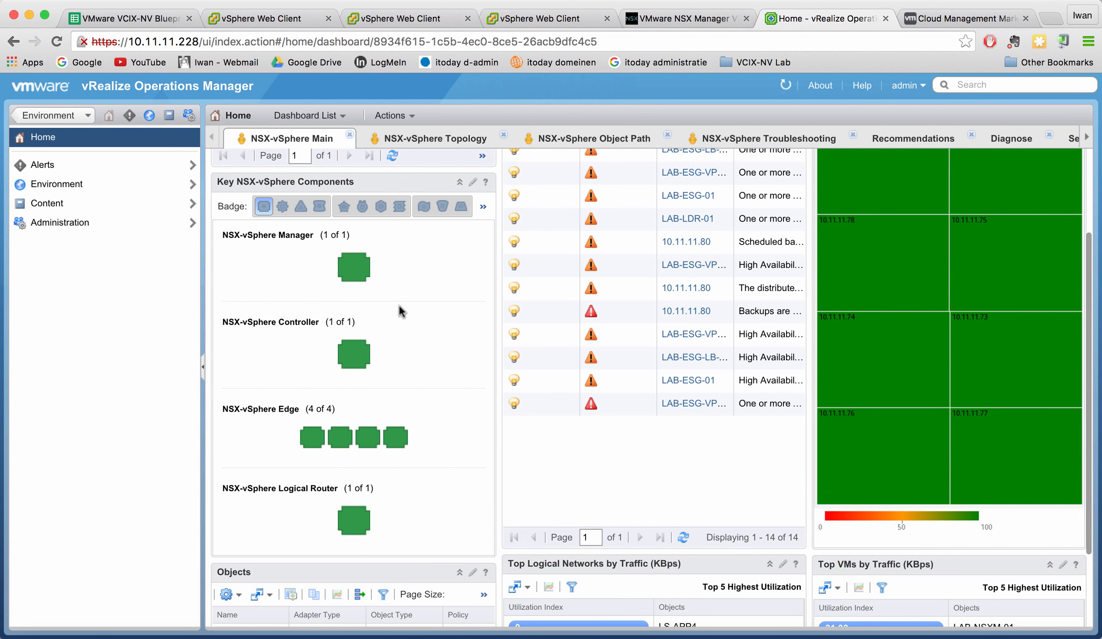
scroll(349, 305, down, 2)
scroll(349, 306, down, 1)
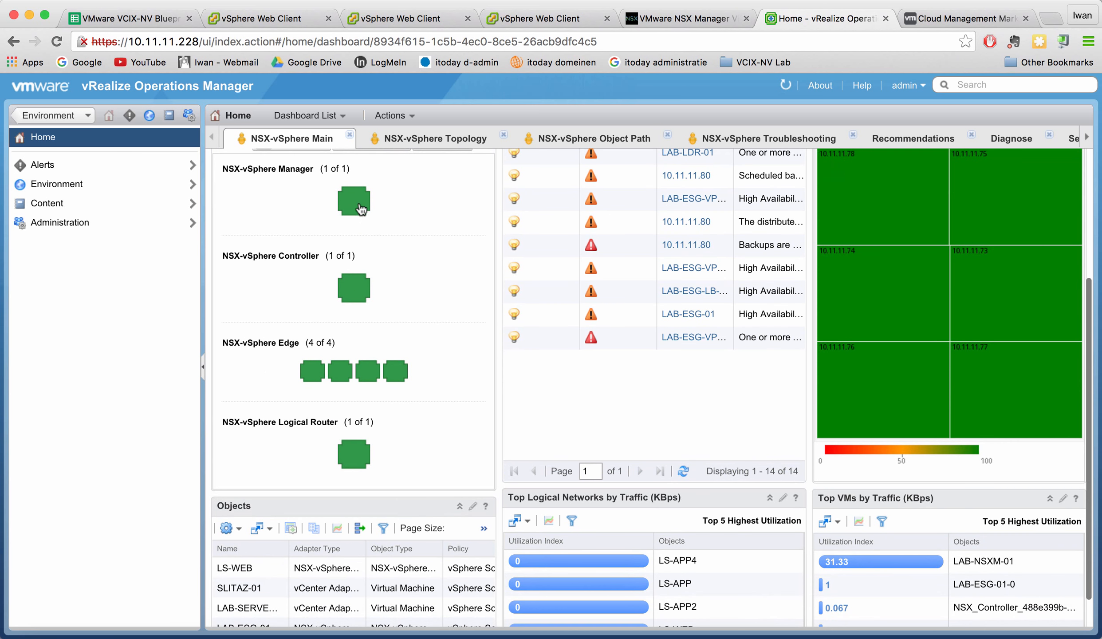
Focus the widgets on NSX-vSphere Manager, showing 14 open alerts, four Edges and one logical router.
mouse_move(357, 205)
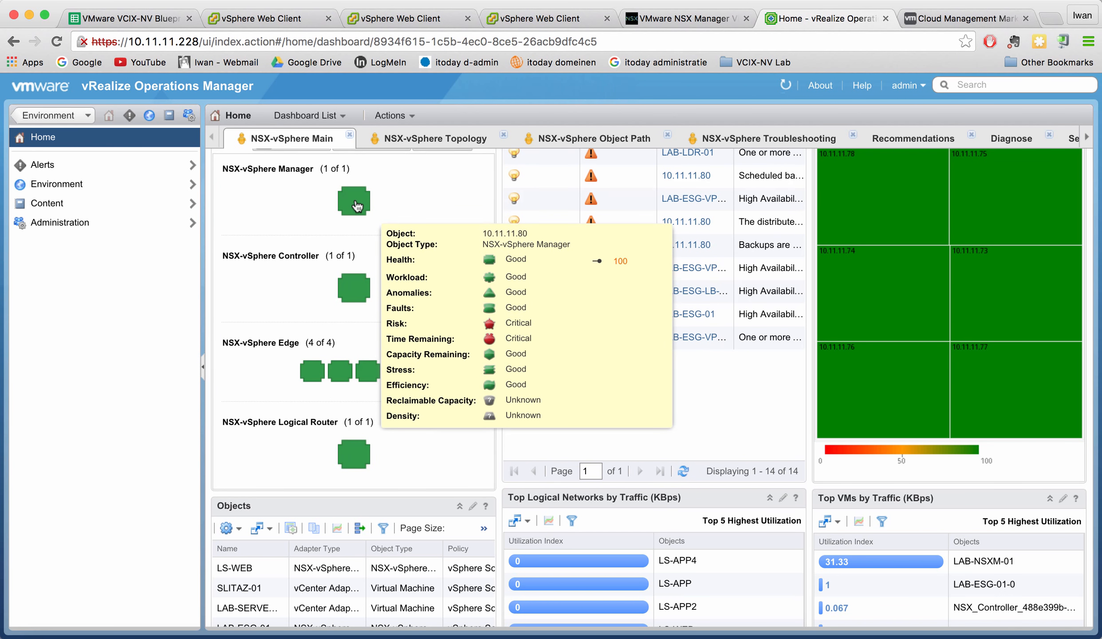
click(357, 205)
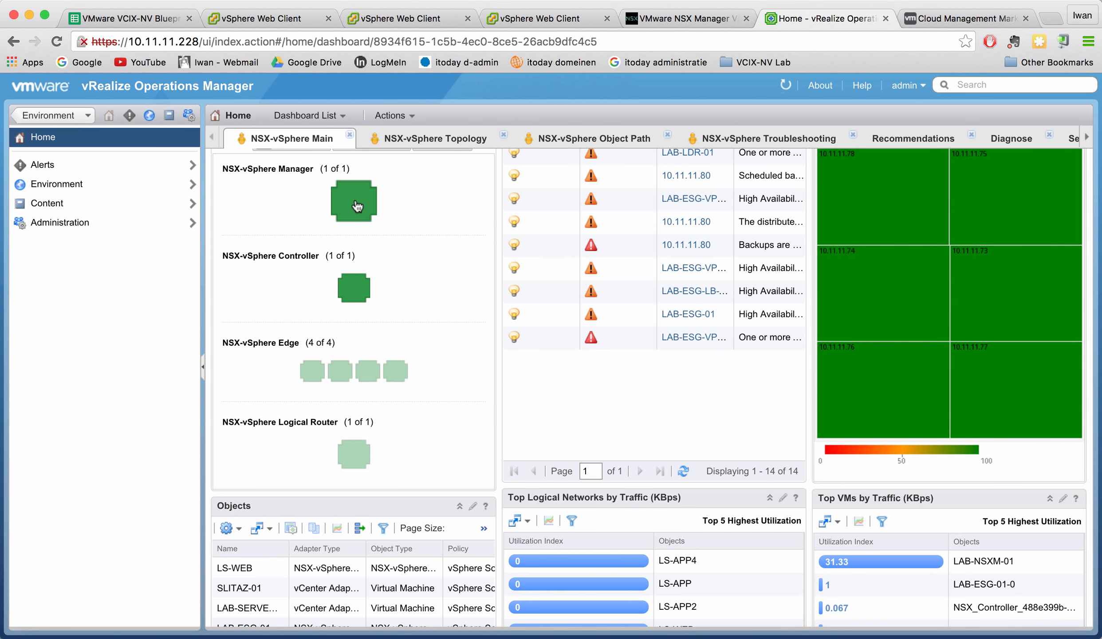
mouse_move(361, 212)
scroll(413, 225, up, 3)
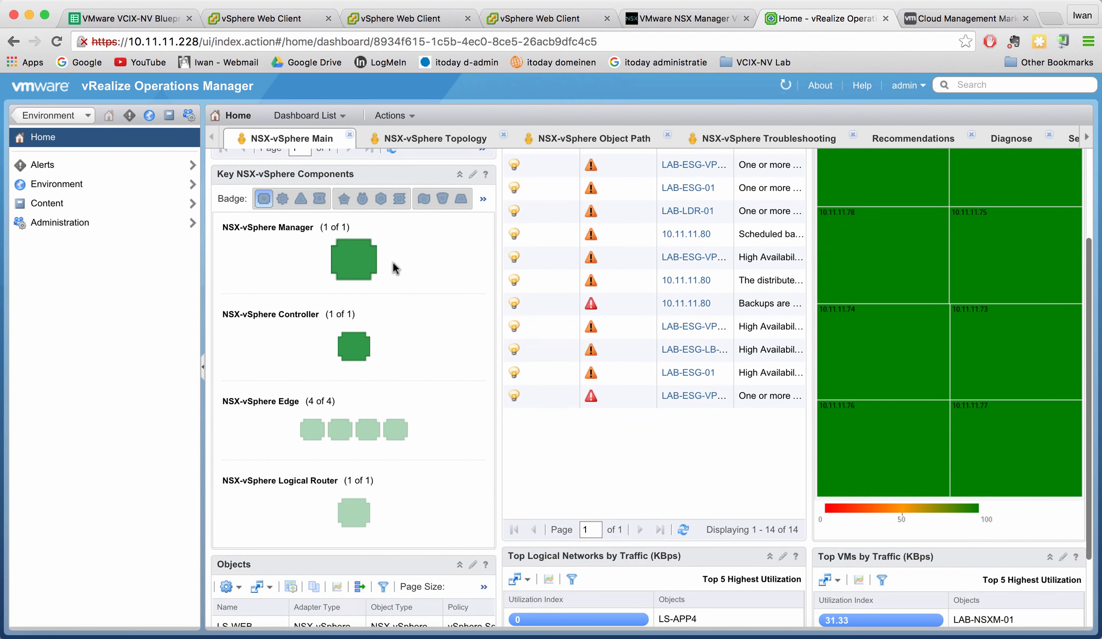
mouse_move(354, 351)
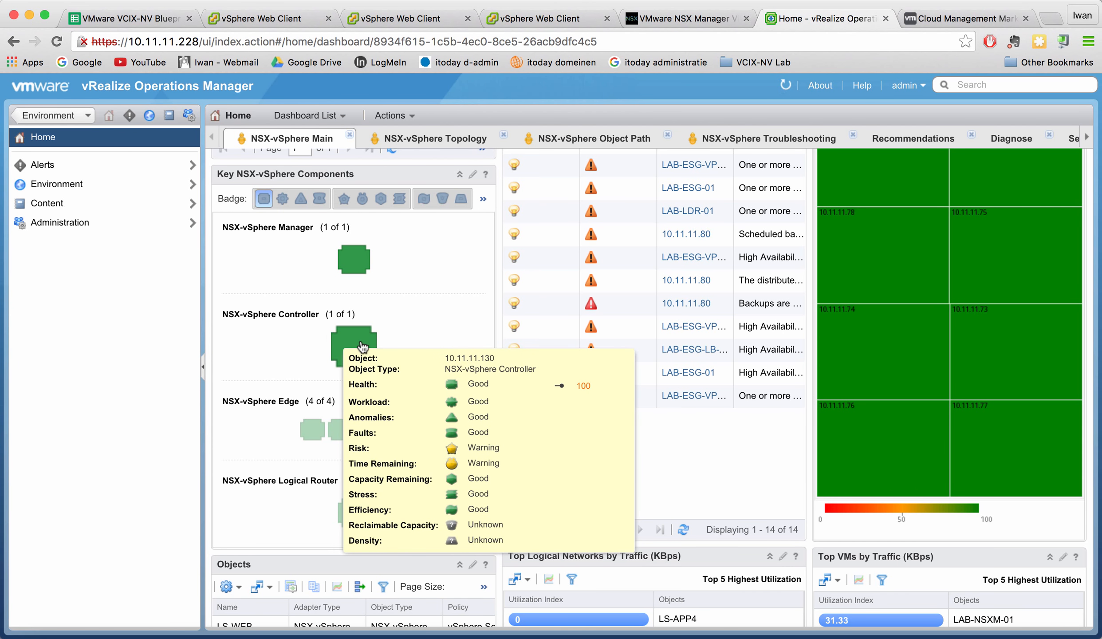
scroll(363, 346, down, 3)
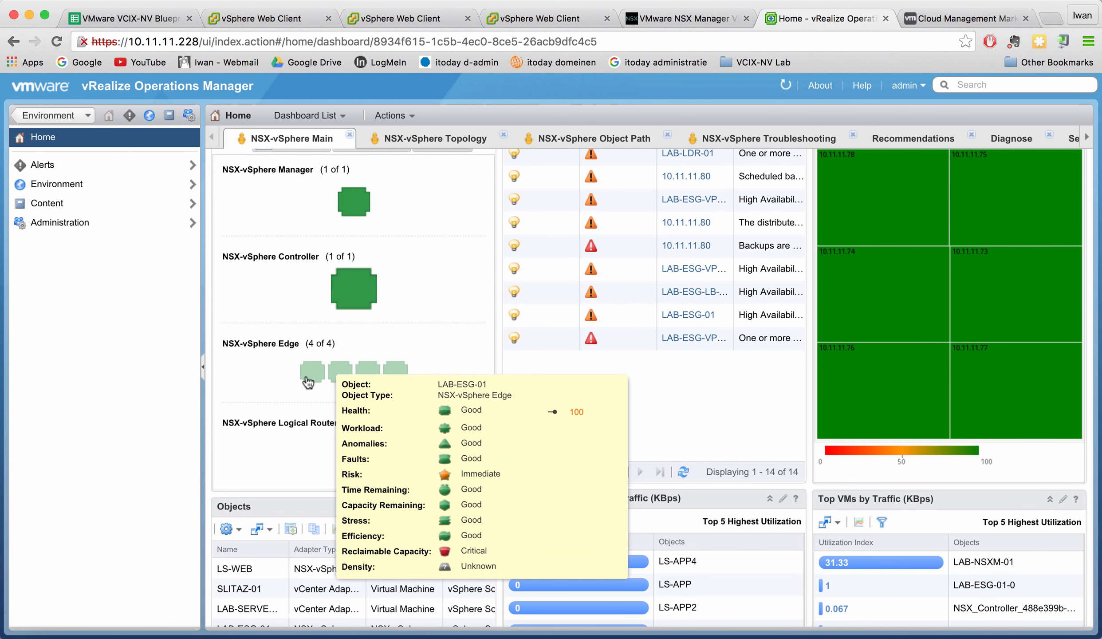
scroll(359, 458, up, 5)
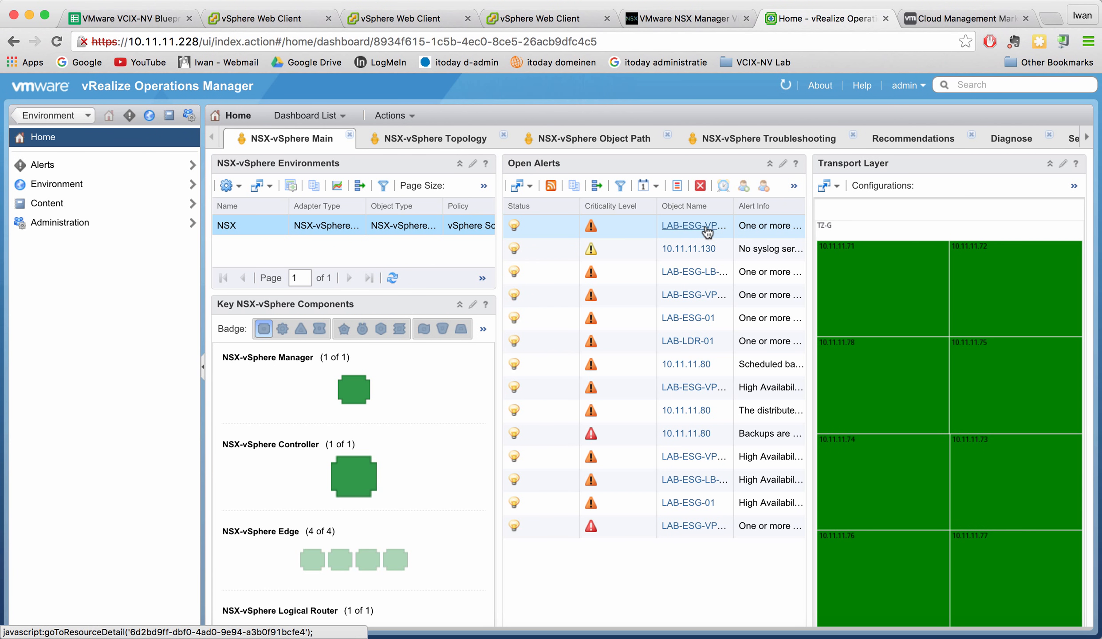
click(746, 227)
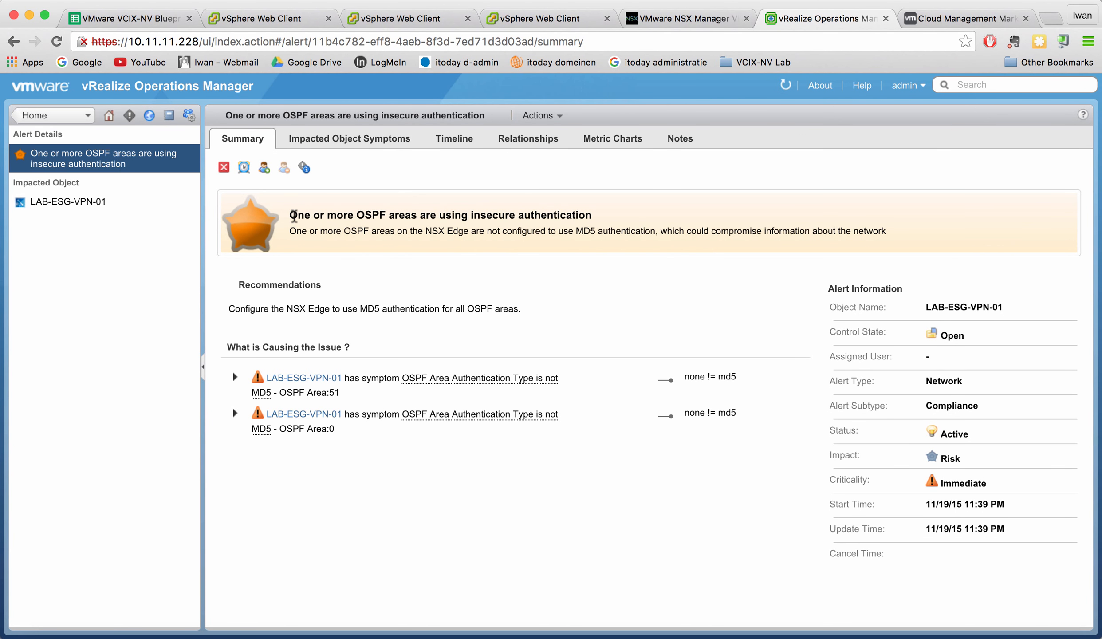
drag(293, 216, 585, 213)
click(592, 216)
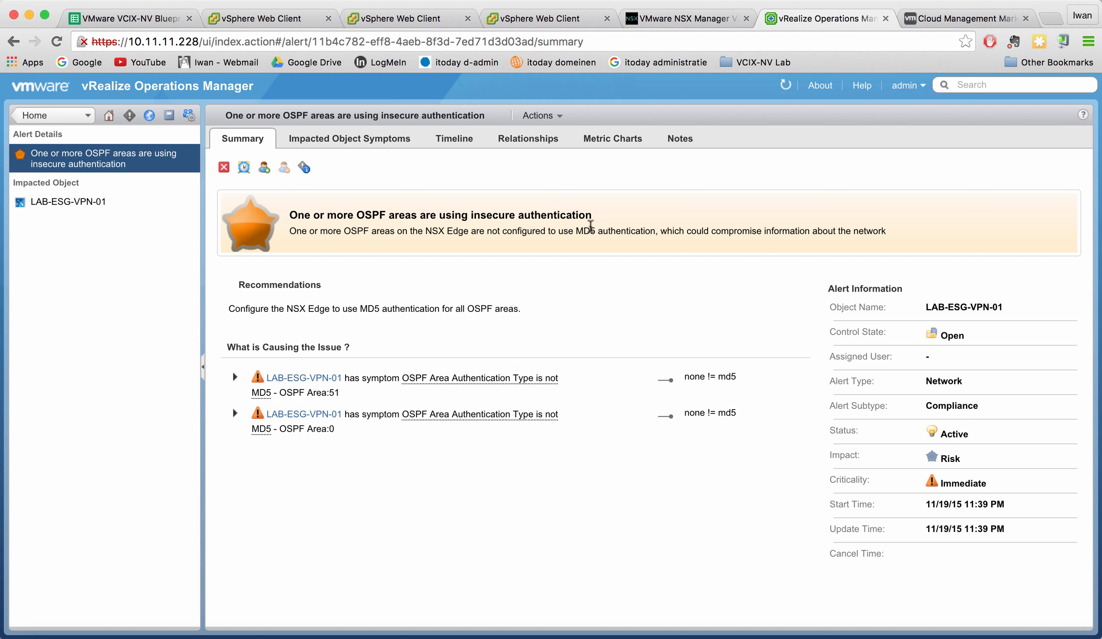
click(51, 117)
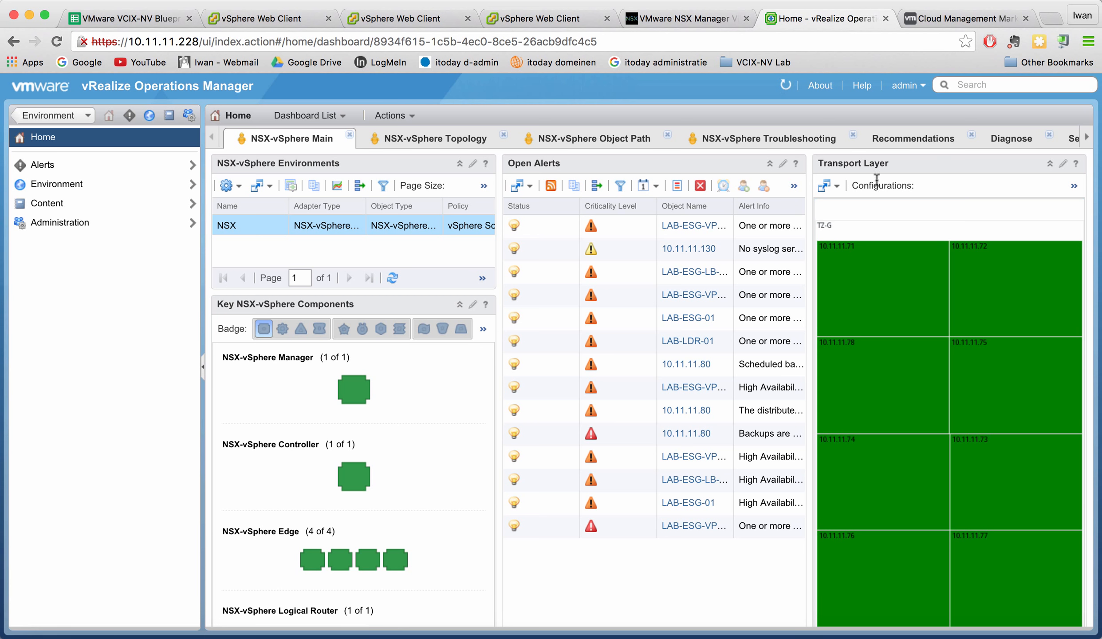
Inspect the Transport Layer heatmap tiles, then switch to the NSX-vSphere Topology dashboard.
scroll(909, 361, down, 3)
mouse_move(913, 360)
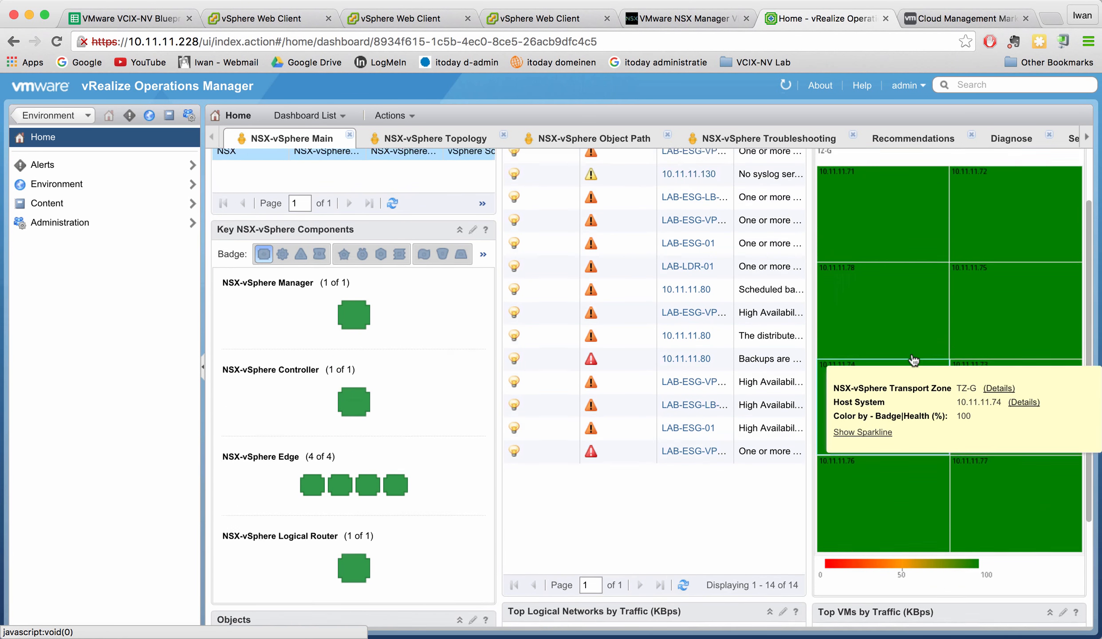
scroll(913, 360, up, 2)
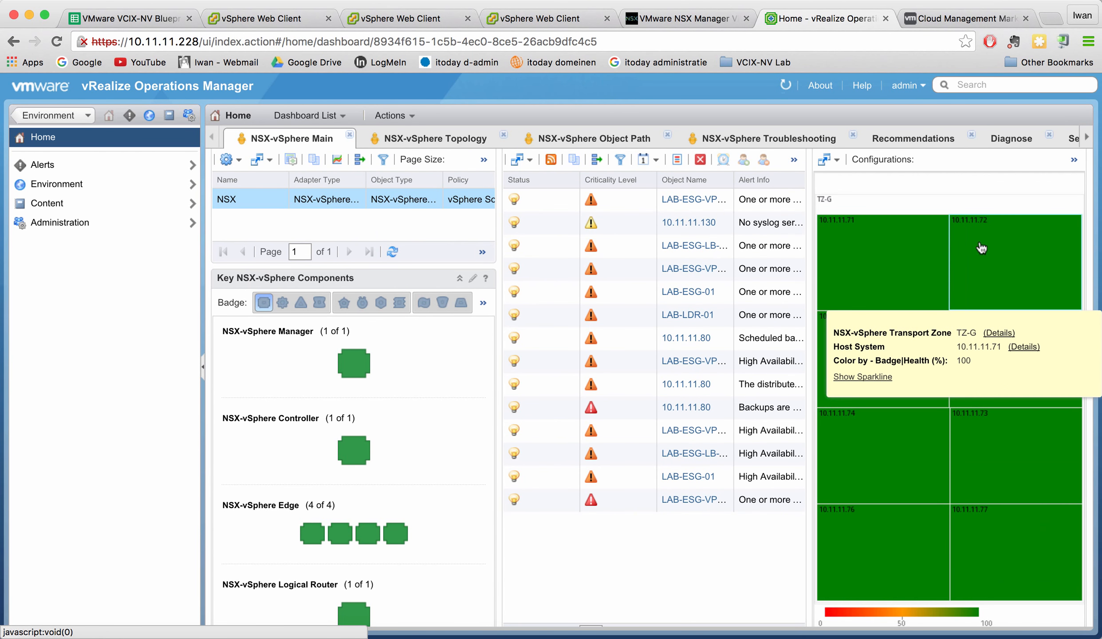
mouse_move(1003, 249)
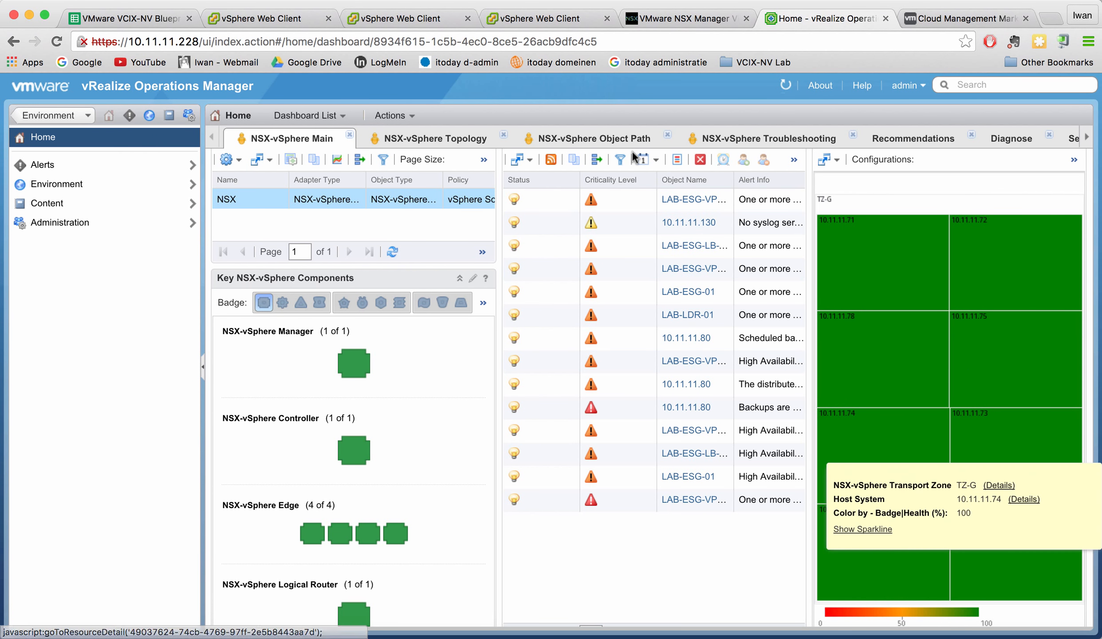
scroll(446, 291, down, 1)
scroll(446, 291, down, 4)
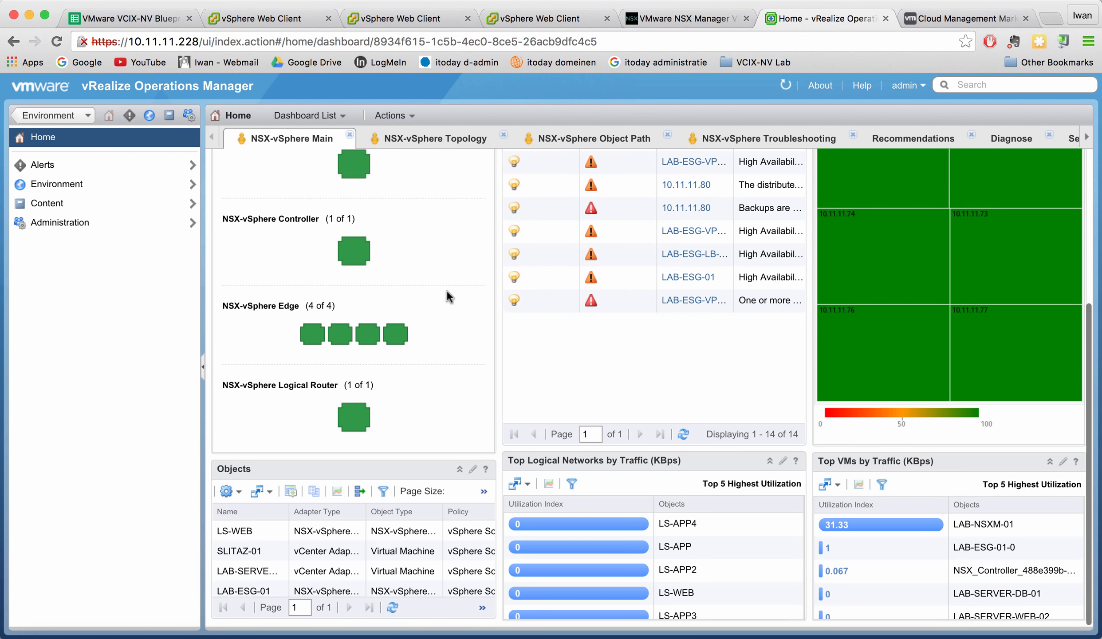
scroll(446, 291, up, 4)
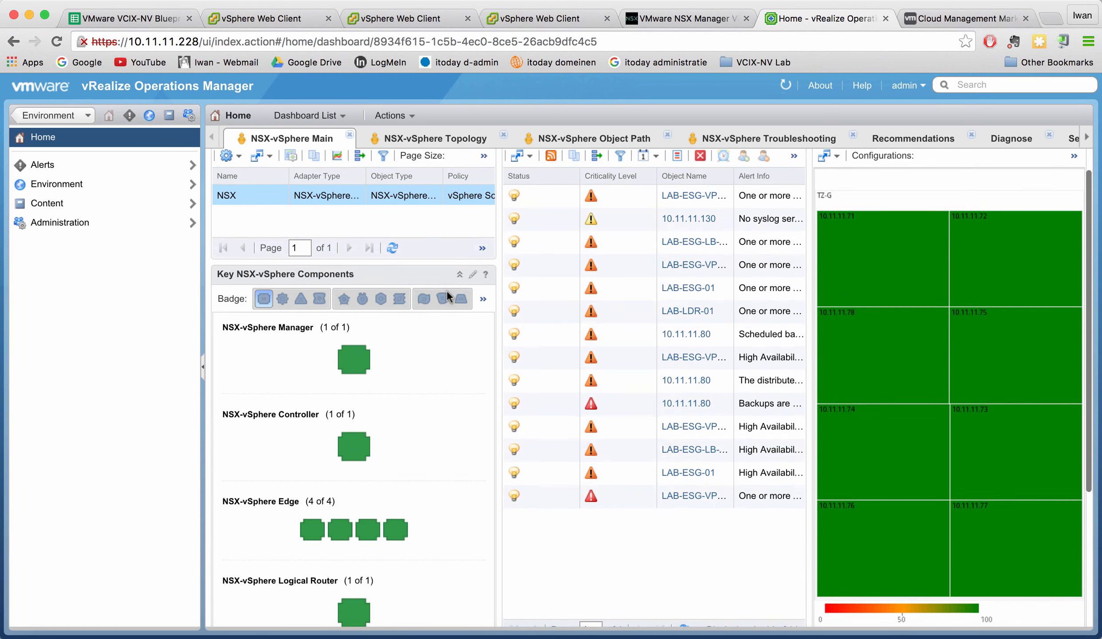
scroll(446, 289, up, 1)
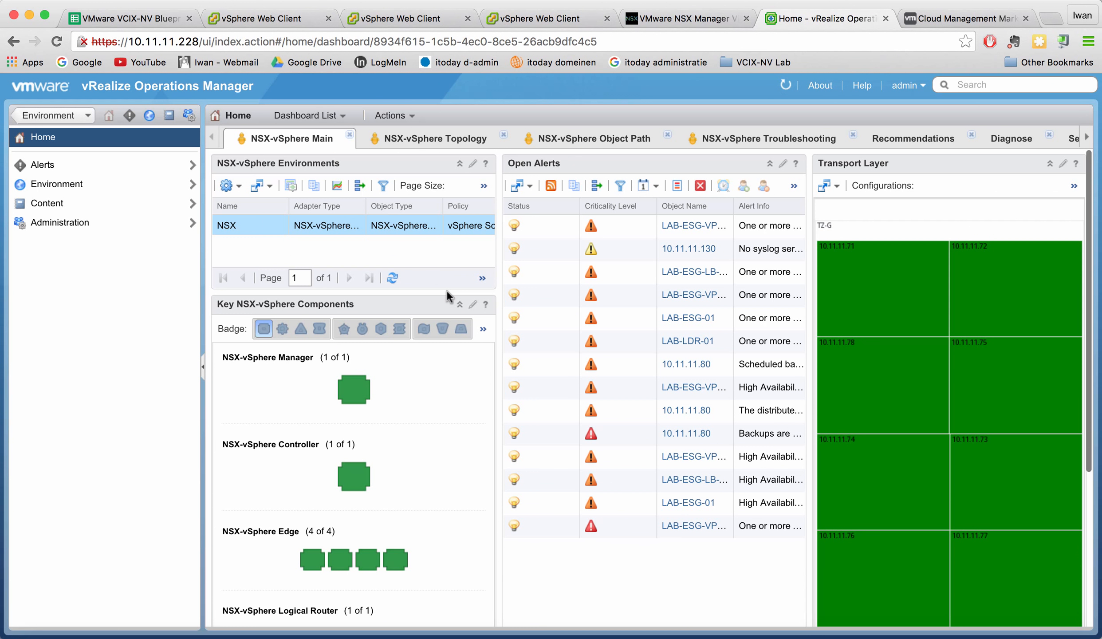
click(407, 145)
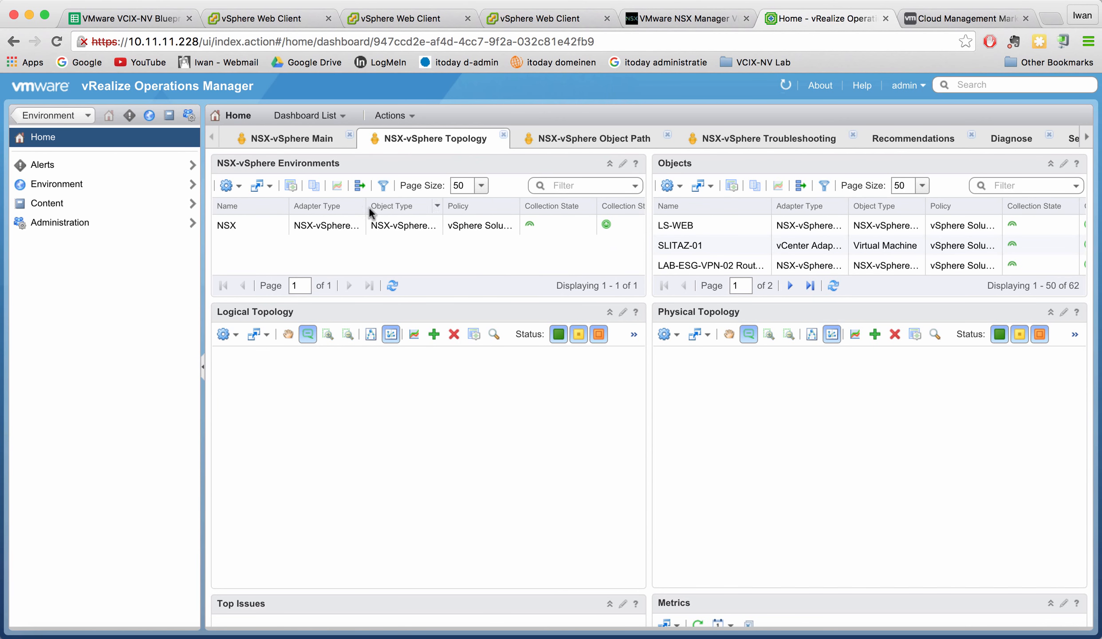
Select the NSX environment, then pick LAB-NSXM-01 to draw its topology linked to host 10.11.11.77.
click(335, 224)
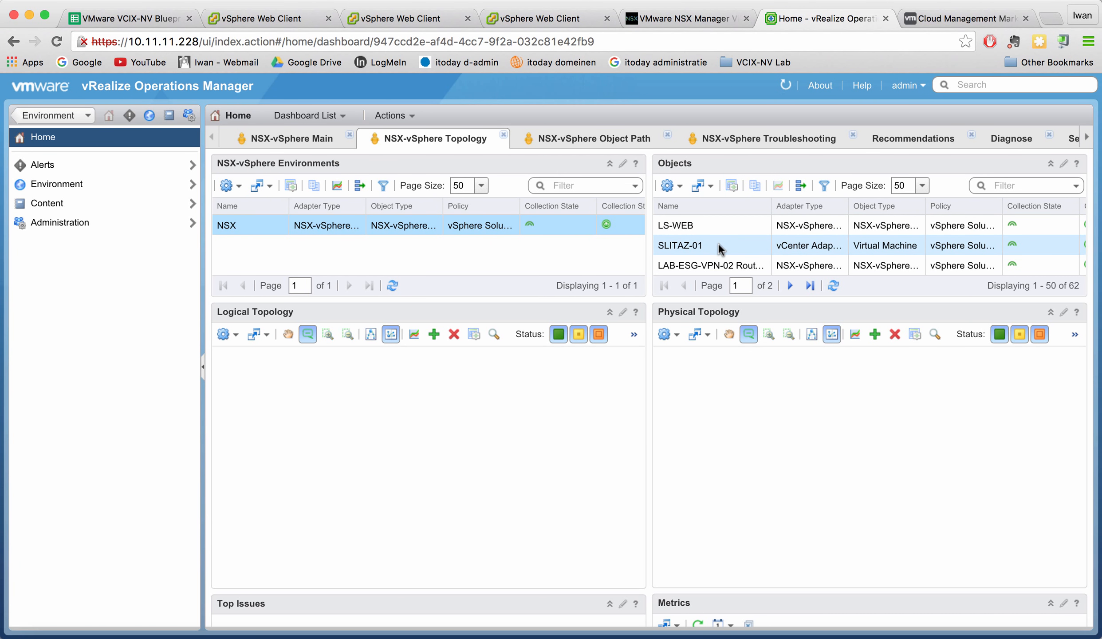
scroll(717, 243, down, 1)
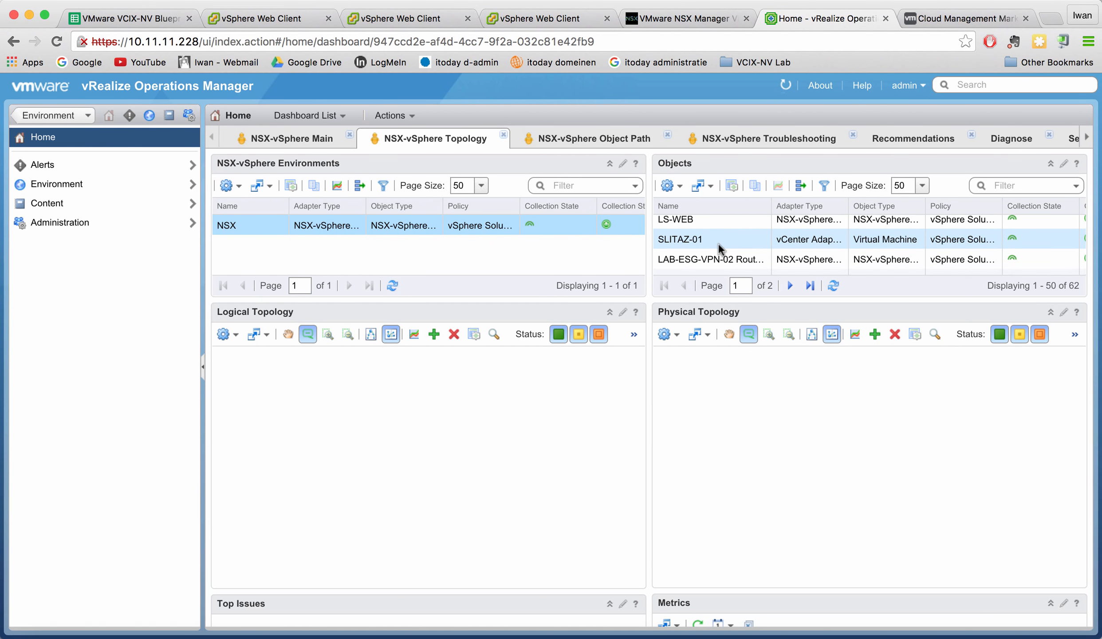
scroll(718, 243, down, 1)
scroll(718, 244, up, 1)
scroll(717, 244, down, 1)
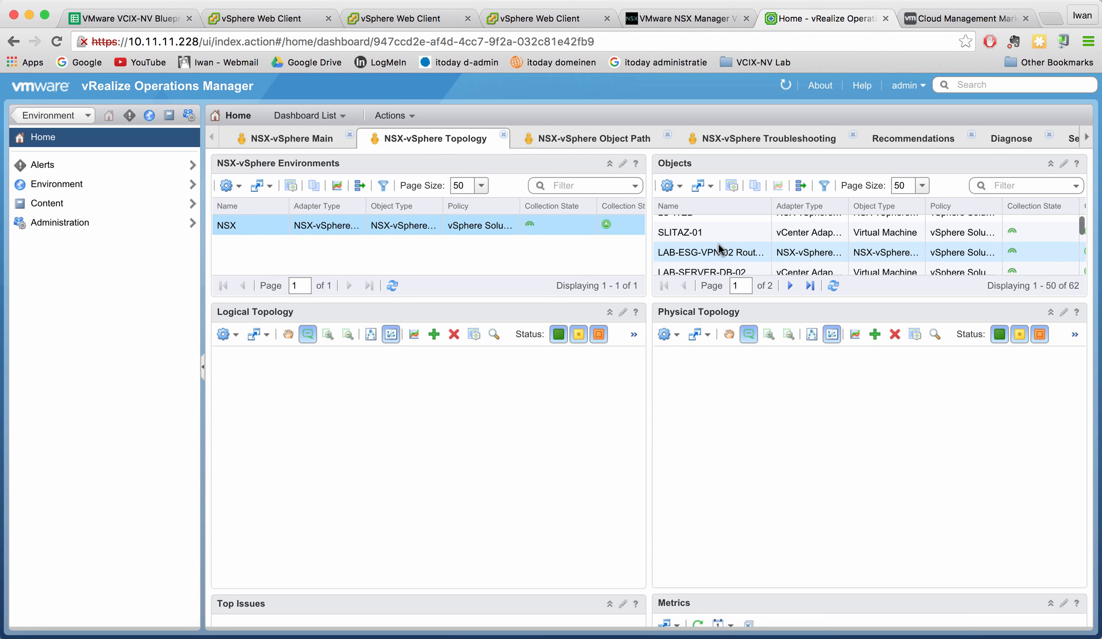
scroll(719, 246, down, 3)
scroll(717, 243, down, 5)
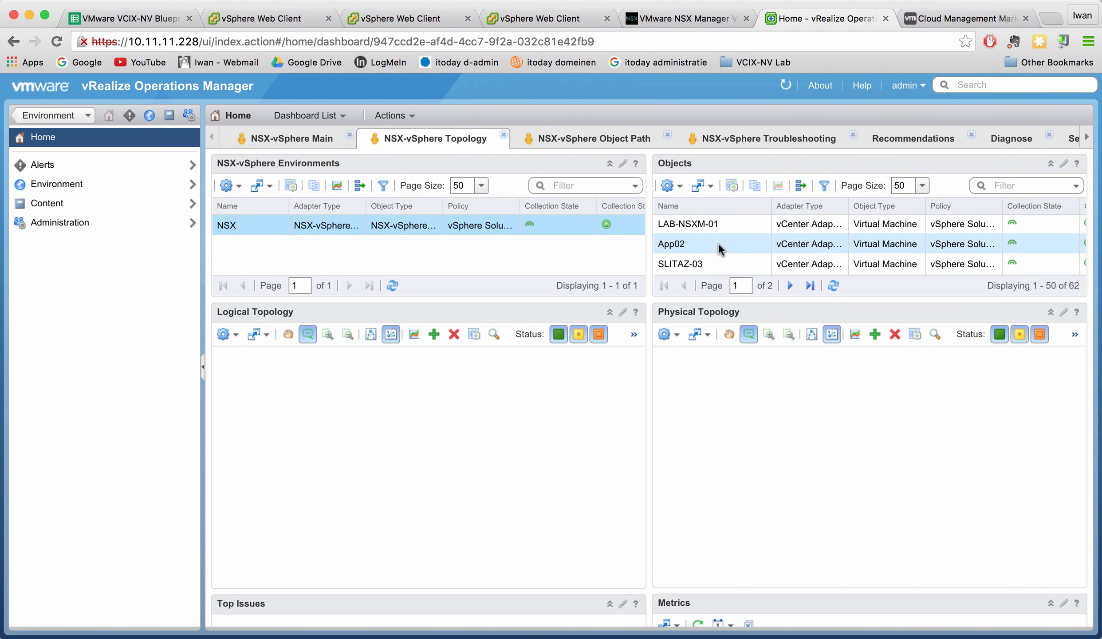
scroll(711, 225, down, 1)
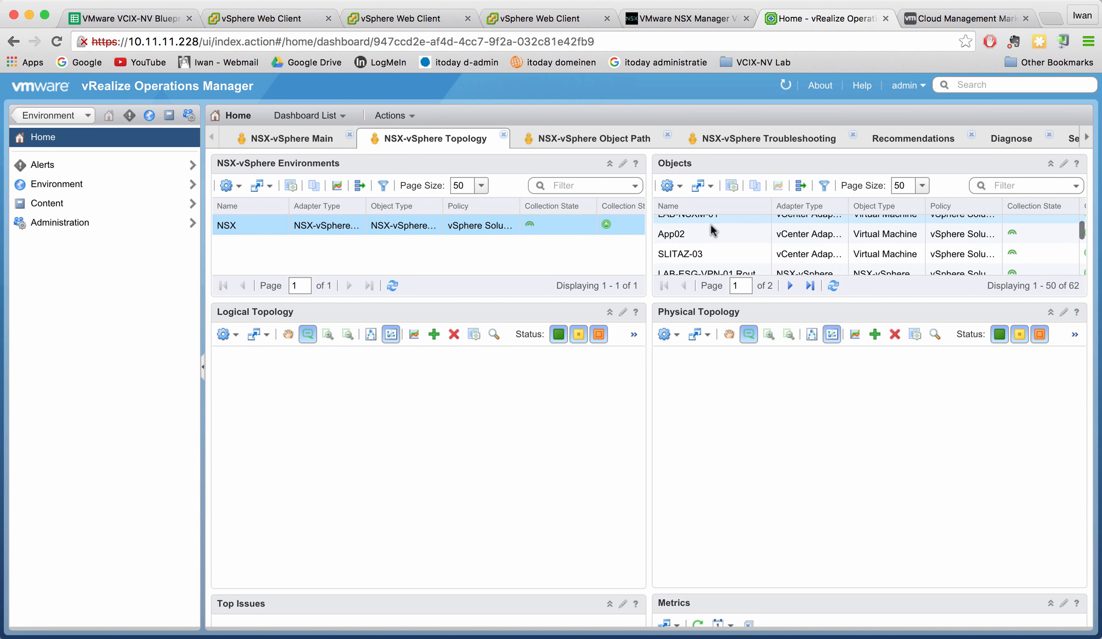
scroll(711, 225, up, 1)
click(690, 224)
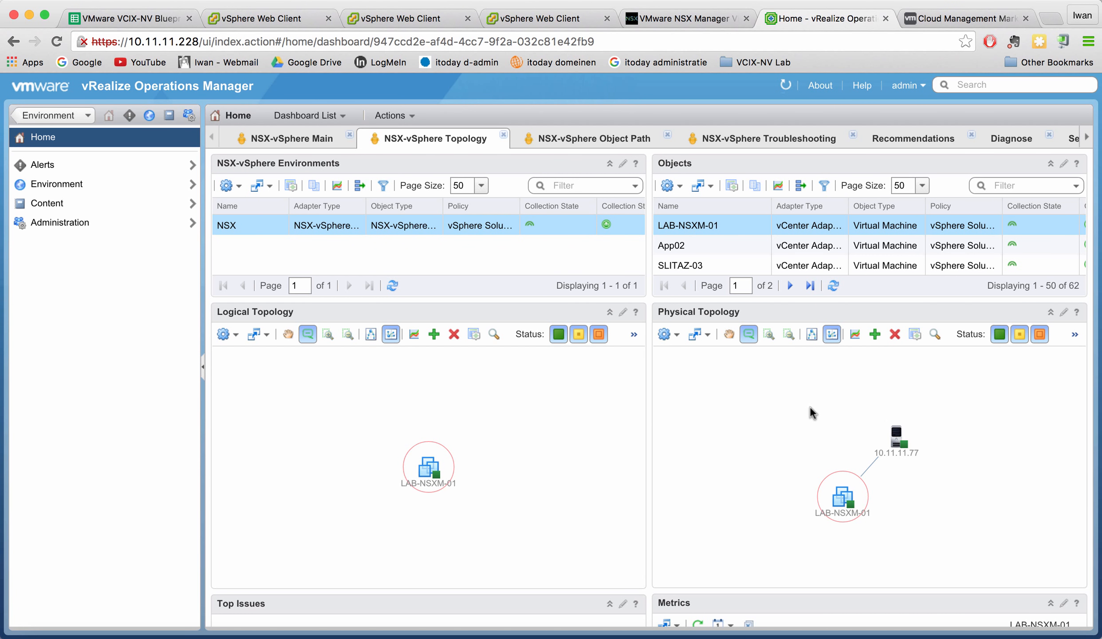
Load App02's topology and inspect its physical link to host 10.11.11.73.
click(680, 246)
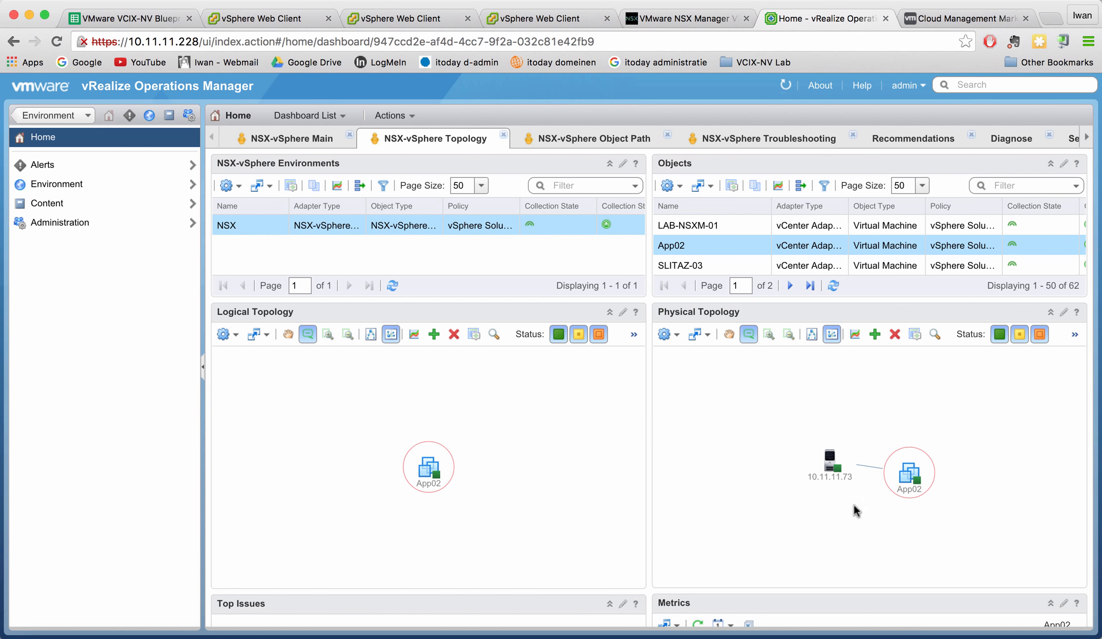
mouse_move(817, 481)
Browse the Objects list and sort it ascending by the Name column.
scroll(995, 233, down, 3)
scroll(995, 234, down, 5)
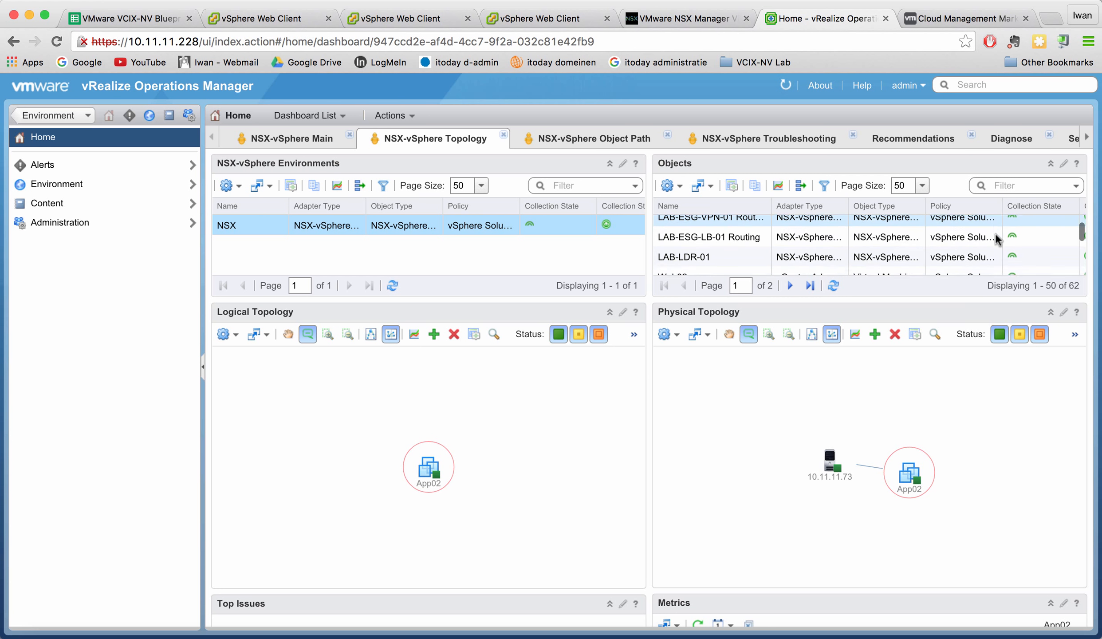
scroll(995, 234, down, 5)
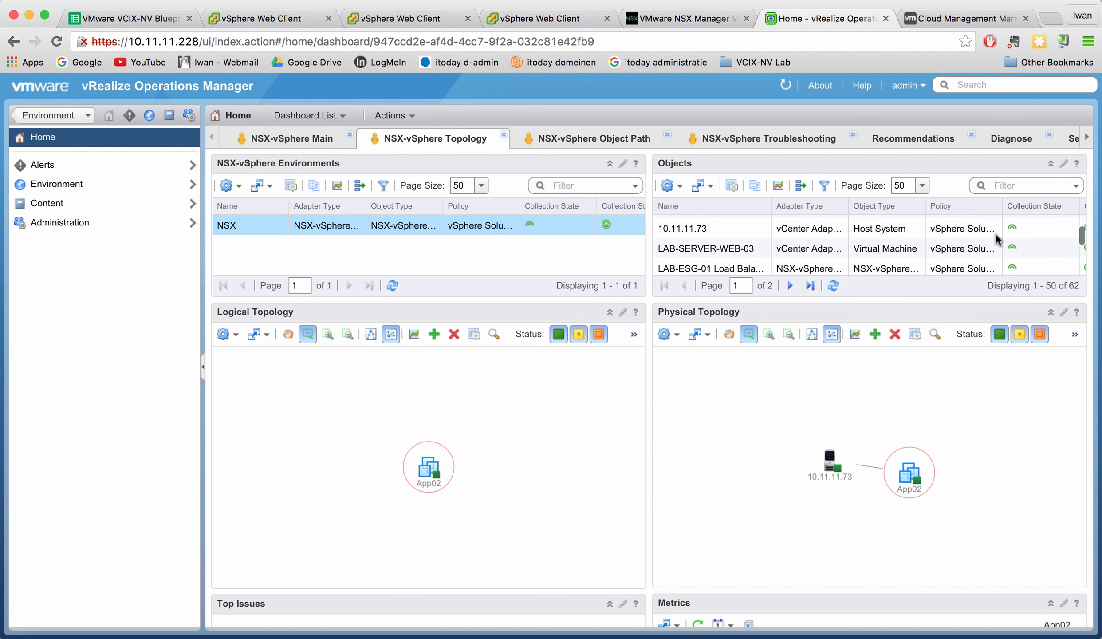
scroll(994, 234, down, 5)
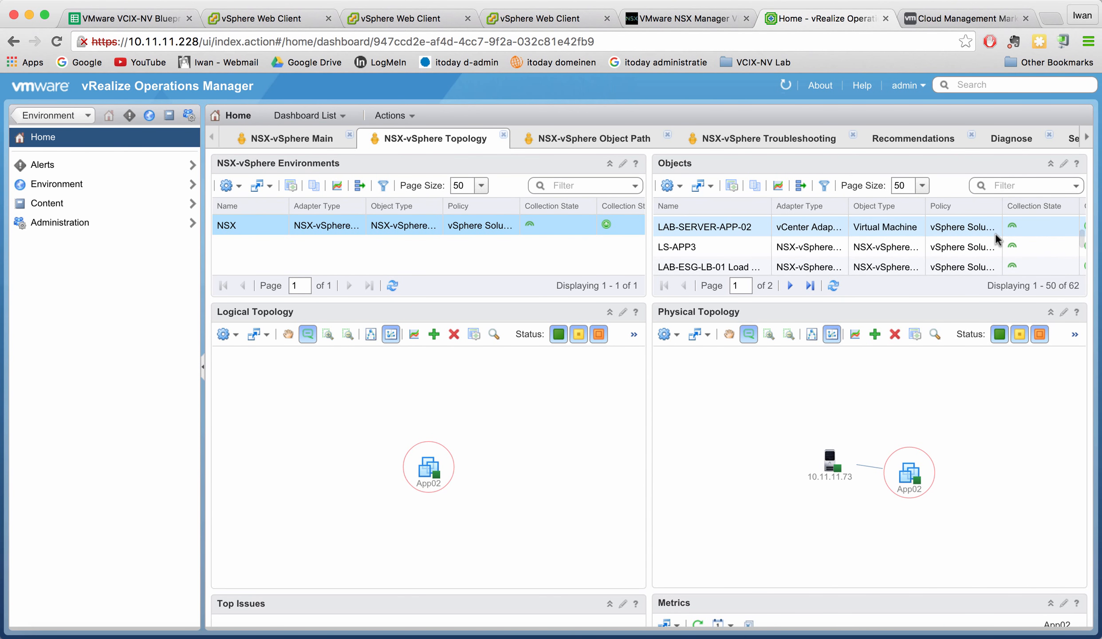
scroll(995, 234, down, 5)
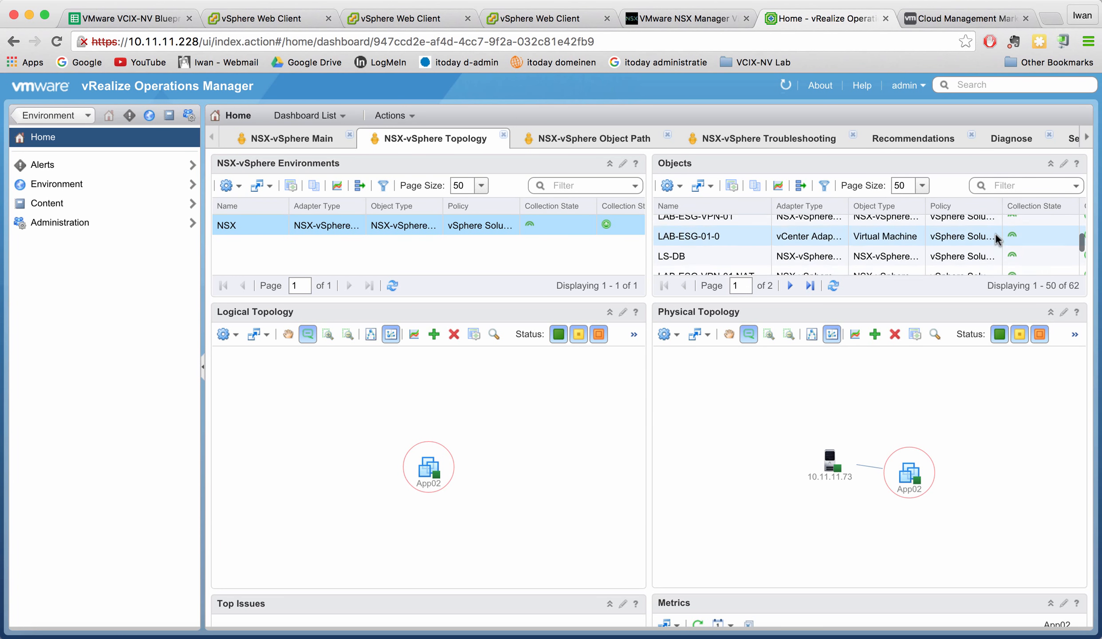
scroll(995, 234, down, 5)
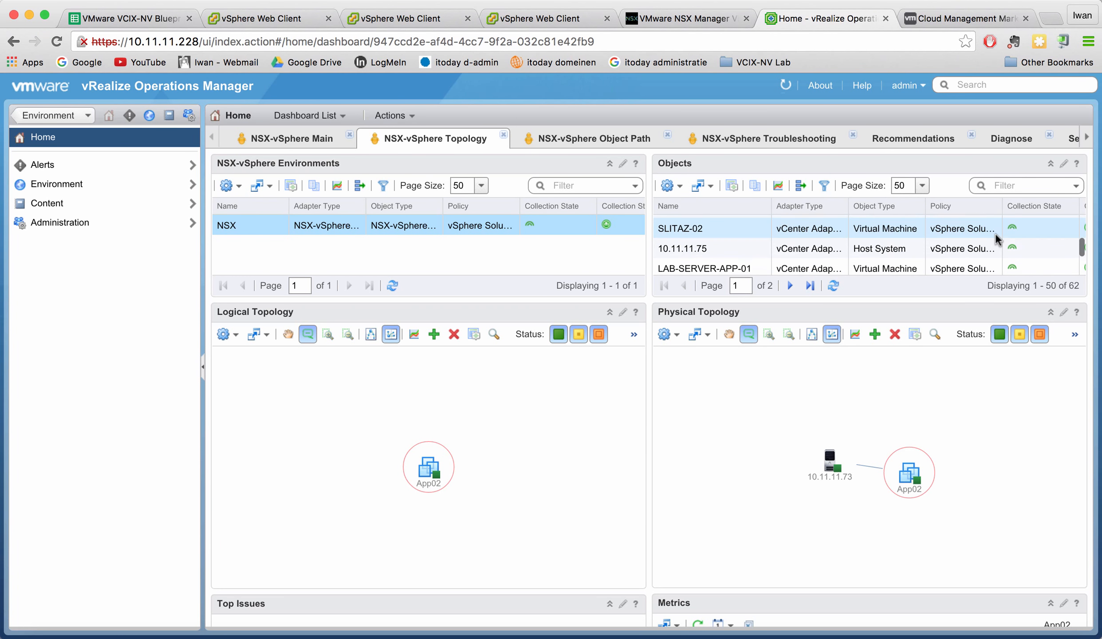
scroll(994, 235, down, 5)
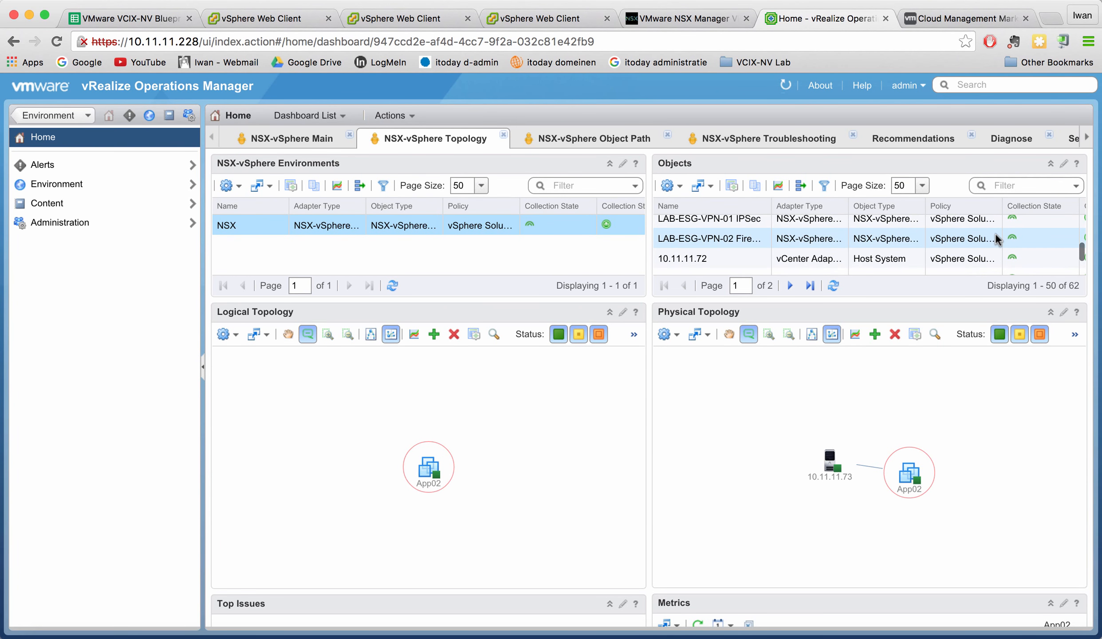
scroll(994, 234, up, 5)
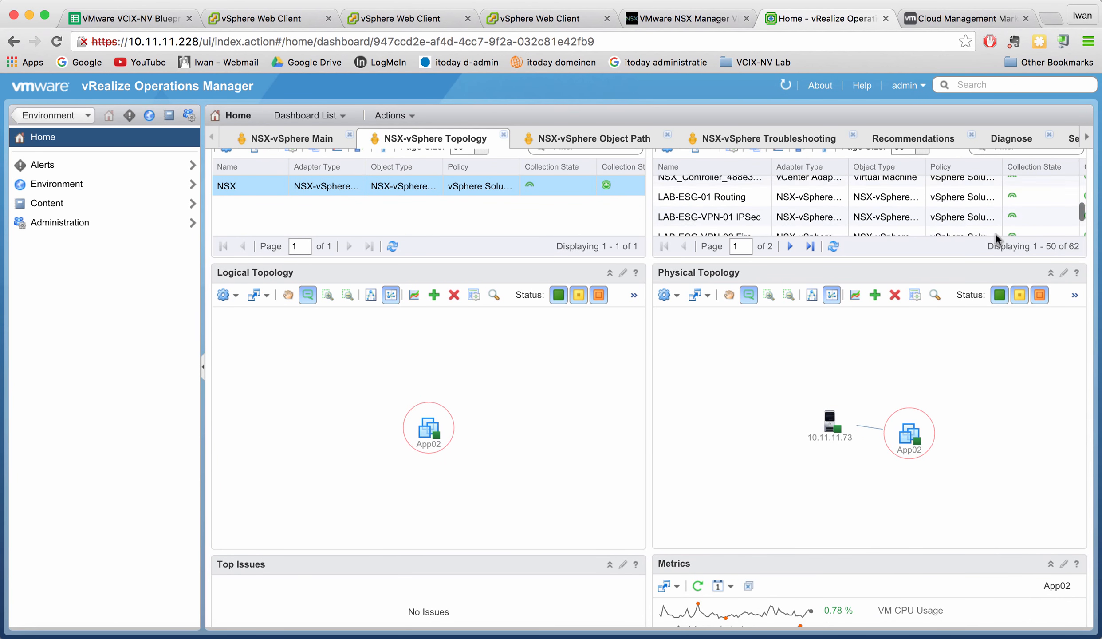
scroll(994, 234, up, 5)
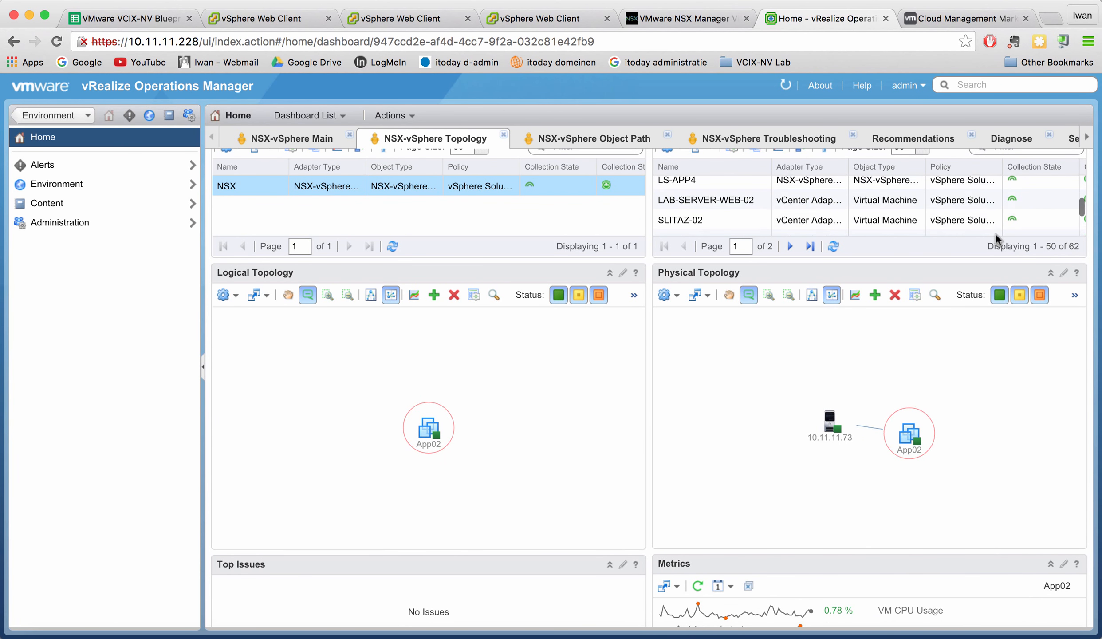
scroll(886, 229, down, 1)
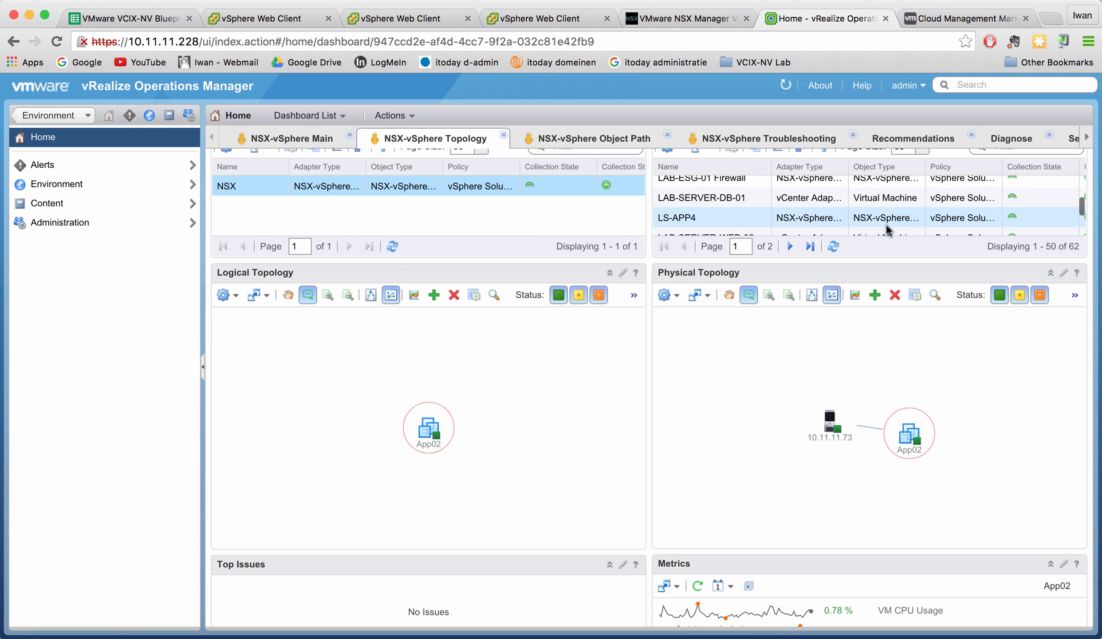
scroll(743, 220, up, 4)
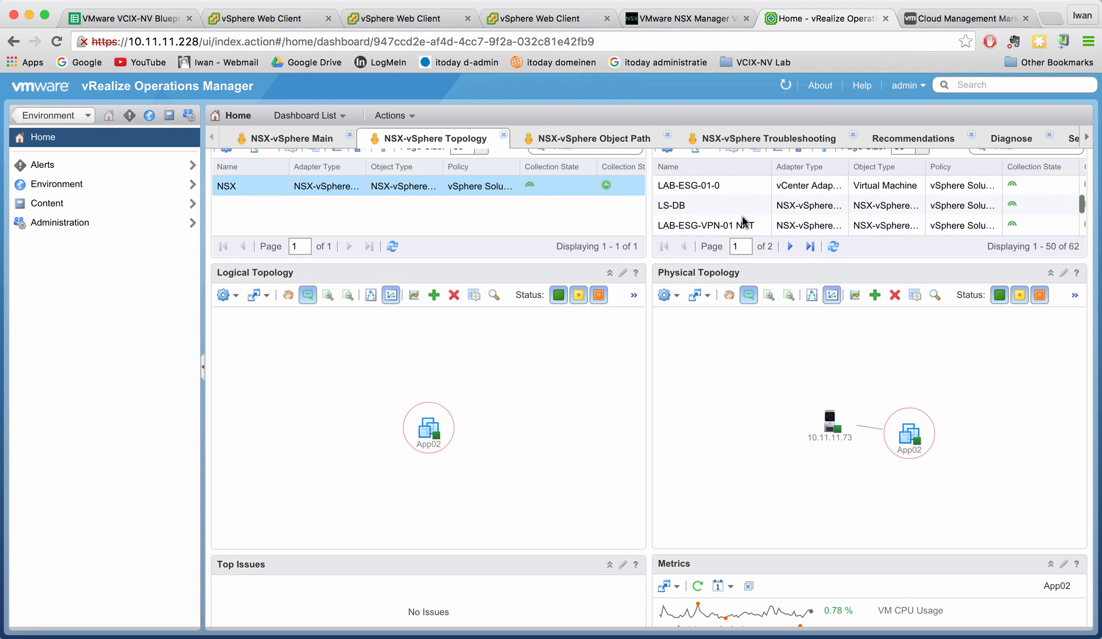
scroll(731, 222, up, 5)
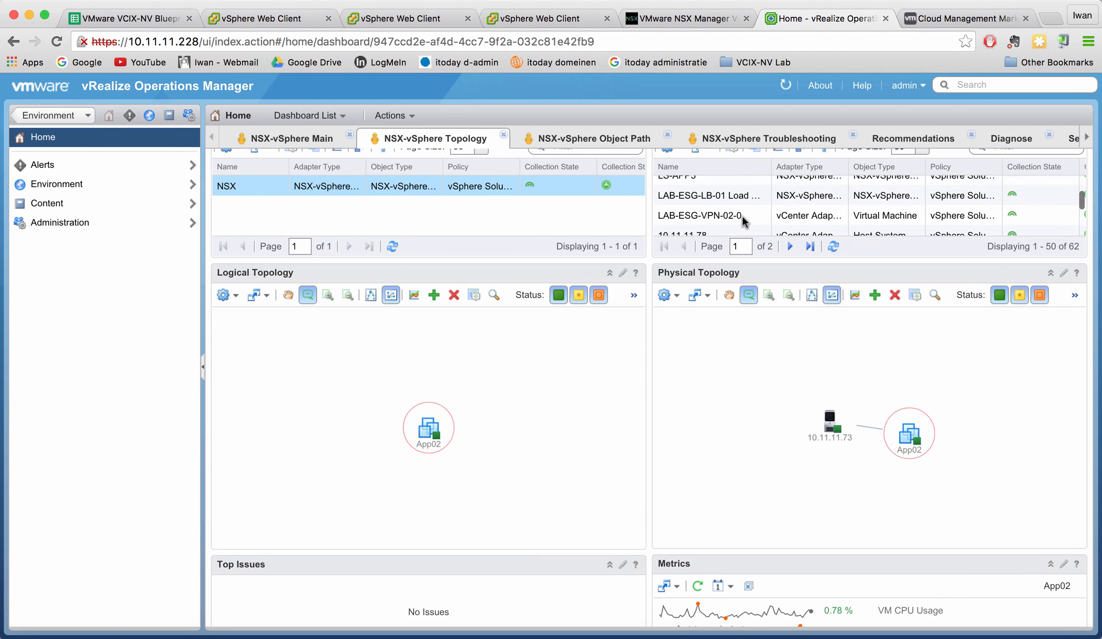
scroll(711, 220, up, 4)
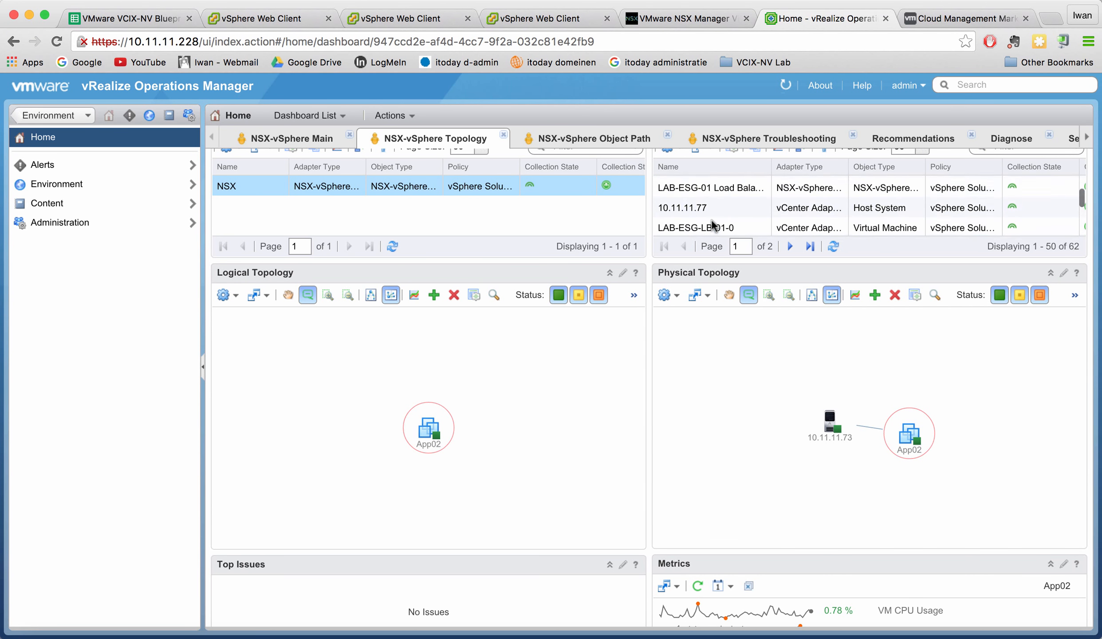
scroll(711, 220, up, 4)
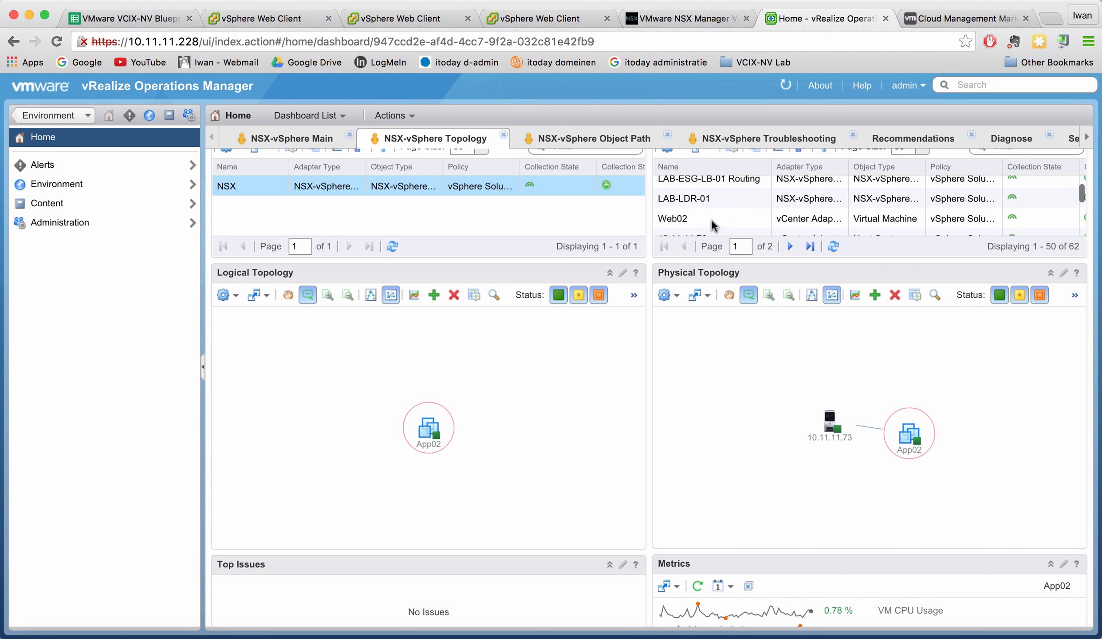
scroll(712, 220, up, 5)
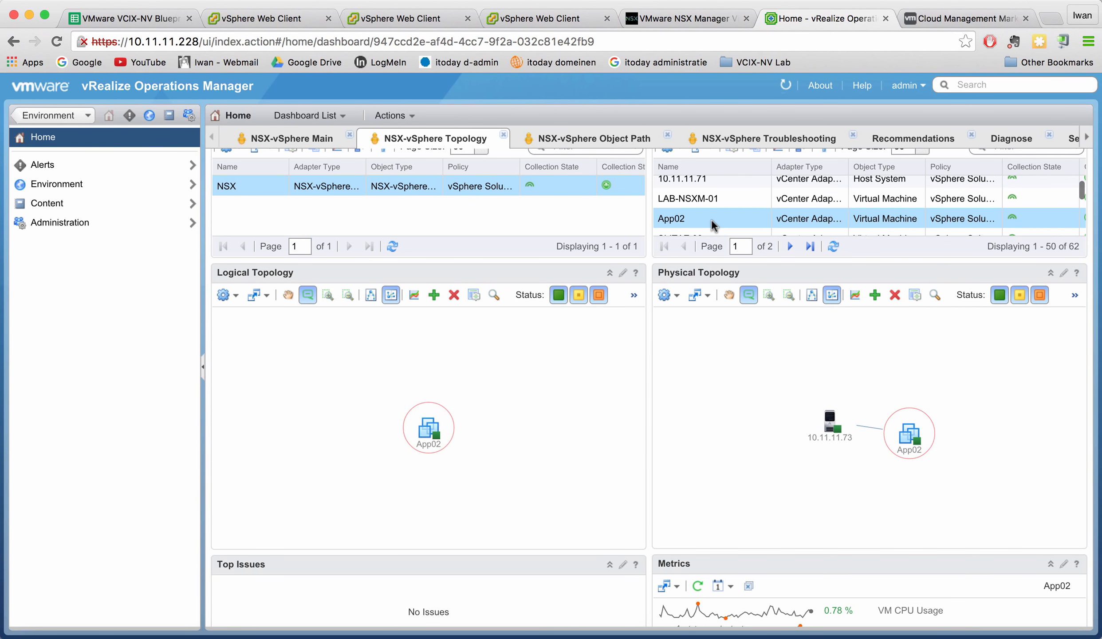
scroll(712, 220, up, 6)
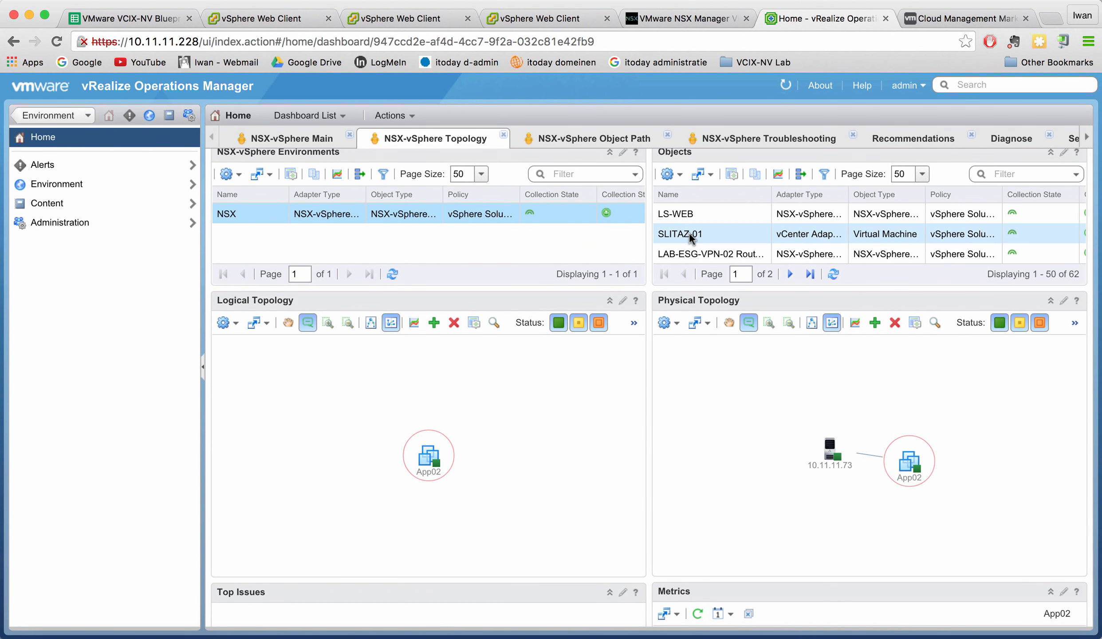
scroll(688, 233, down, 2)
scroll(689, 233, down, 3)
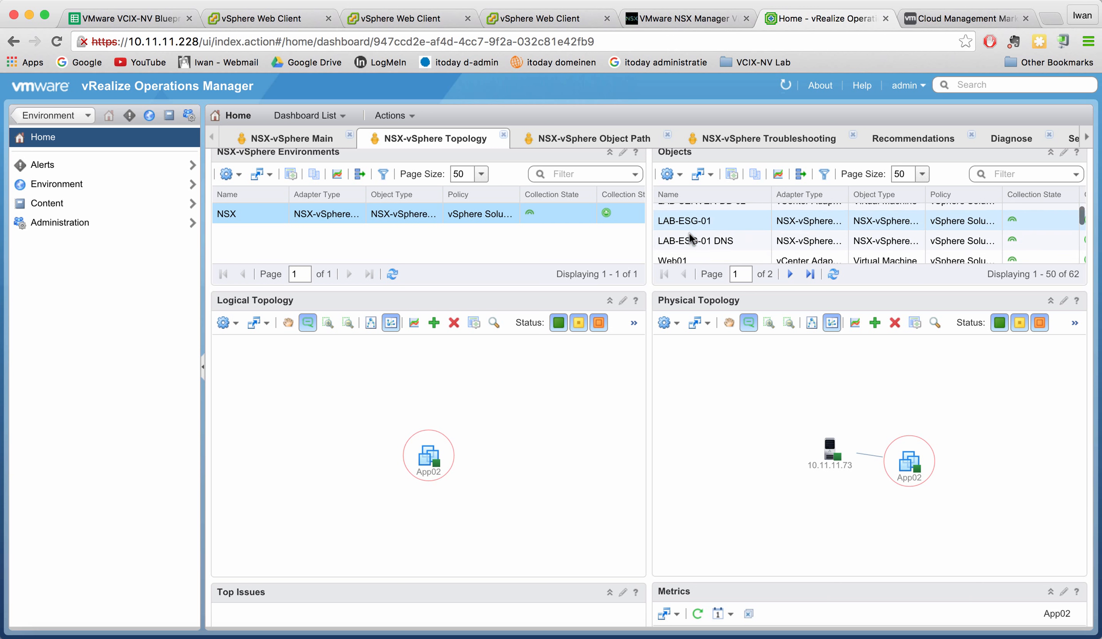
click(705, 195)
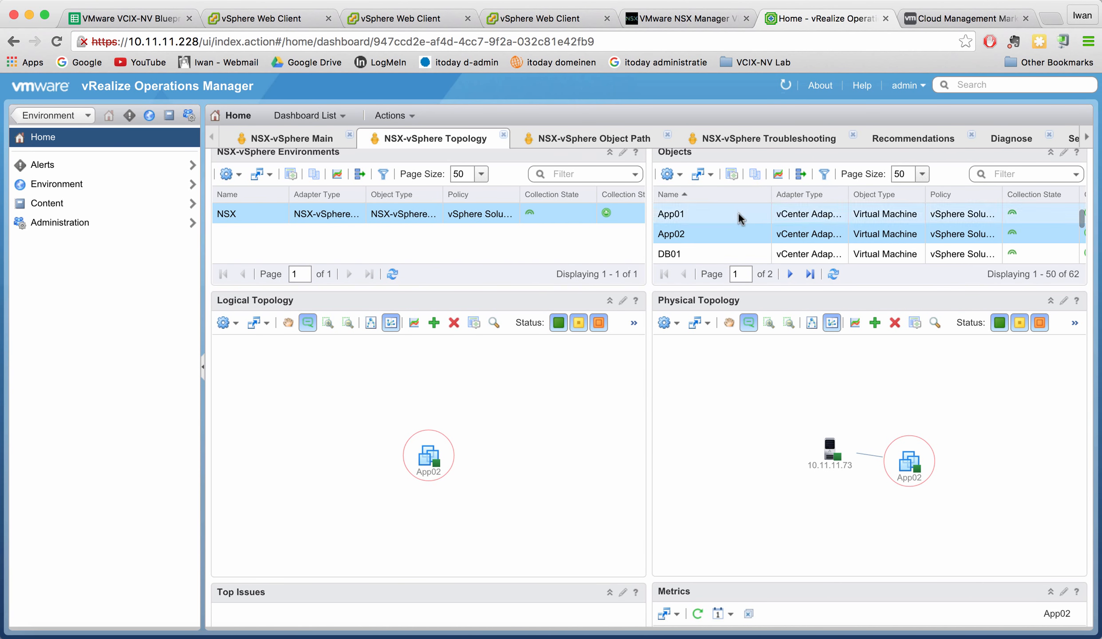
Select the LS-APP logical switch to draw its topology across App01, App02 and LAB-LDR-01.
scroll(738, 212, up, 1)
scroll(729, 236, down, 5)
scroll(730, 243, down, 5)
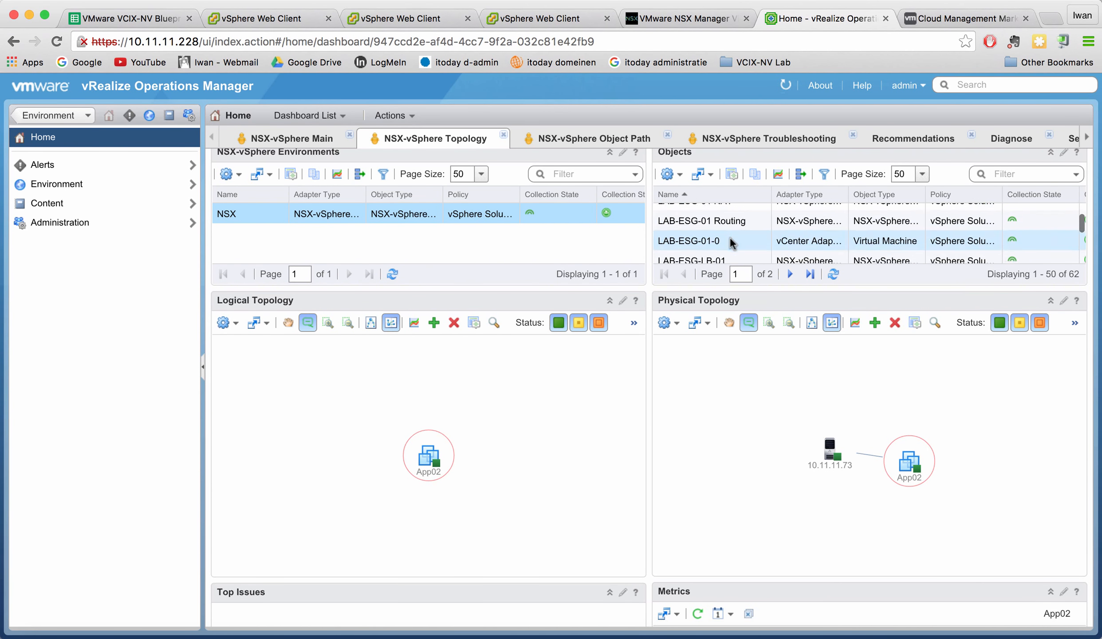
scroll(730, 243, down, 4)
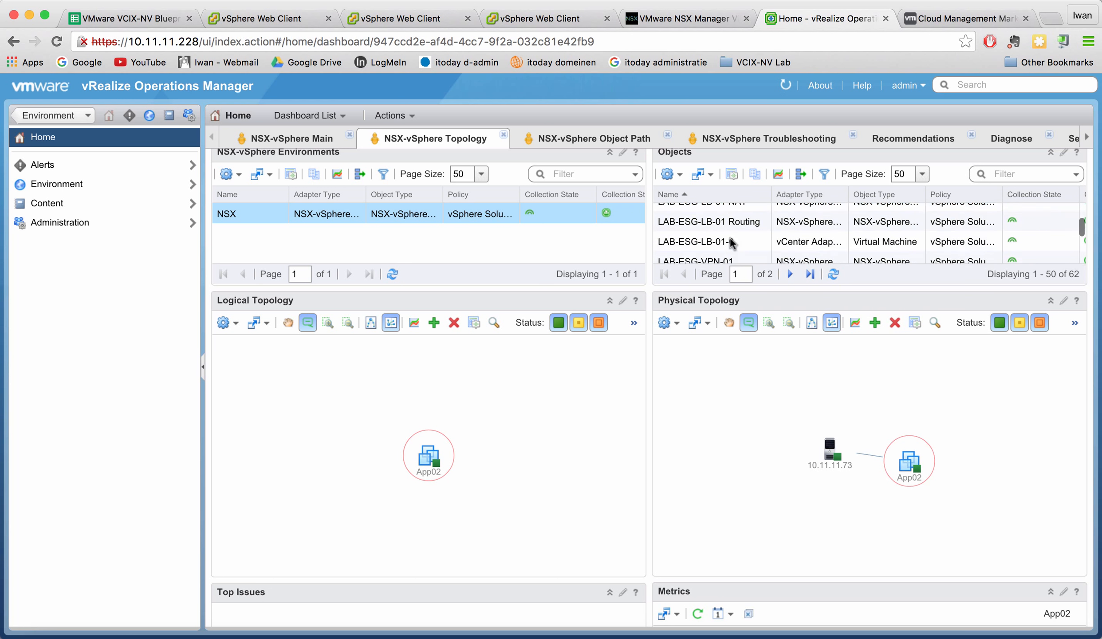
scroll(730, 238, down, 5)
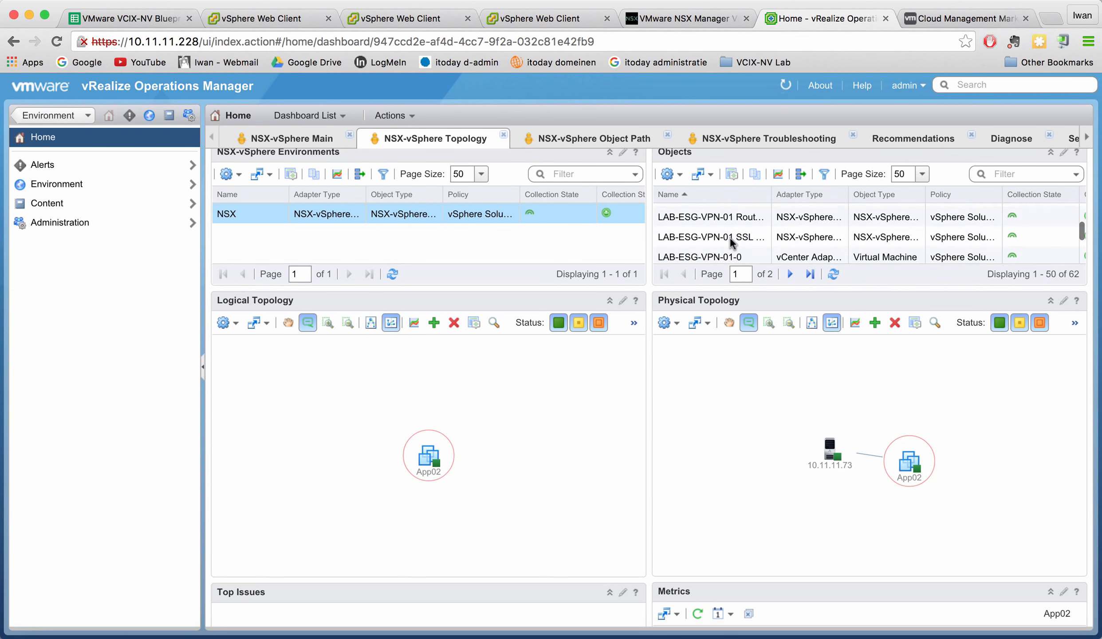
scroll(730, 237, down, 8)
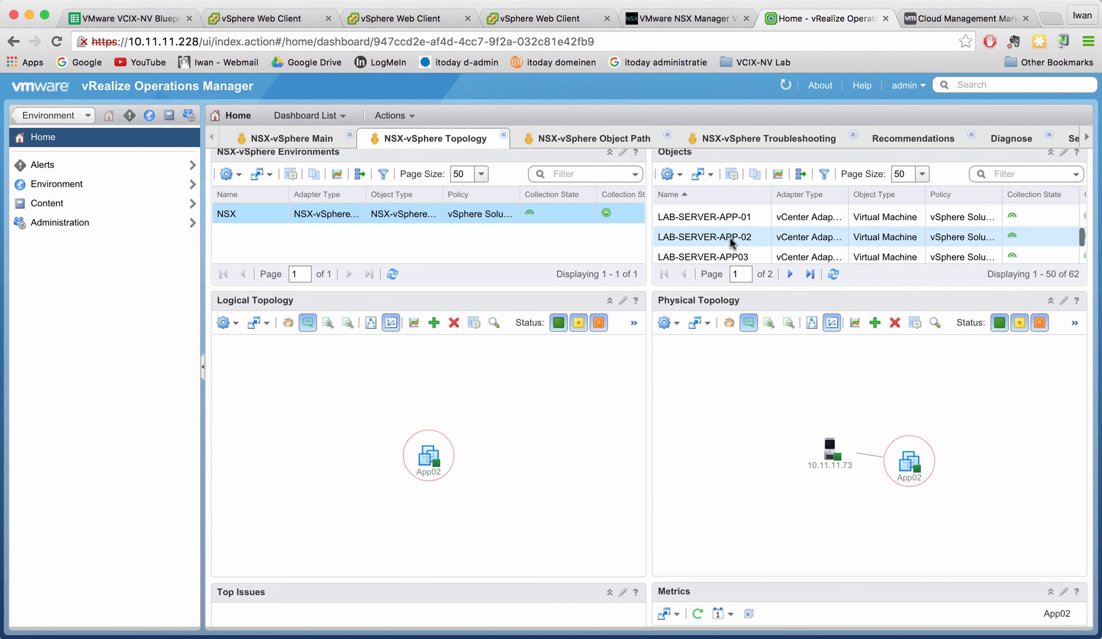
scroll(730, 238, down, 5)
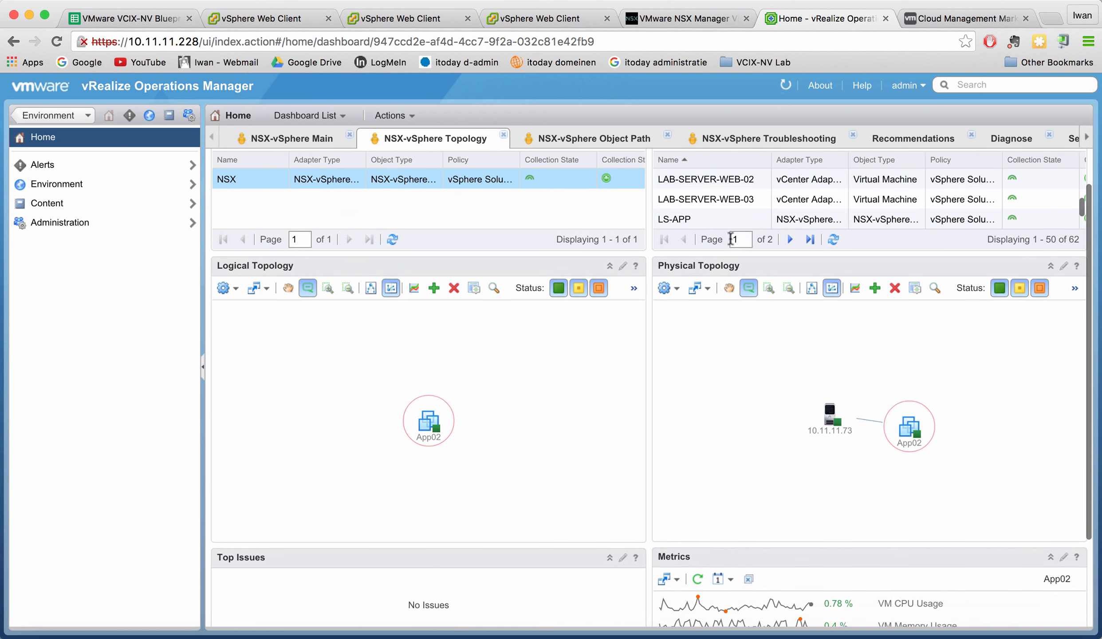
click(675, 223)
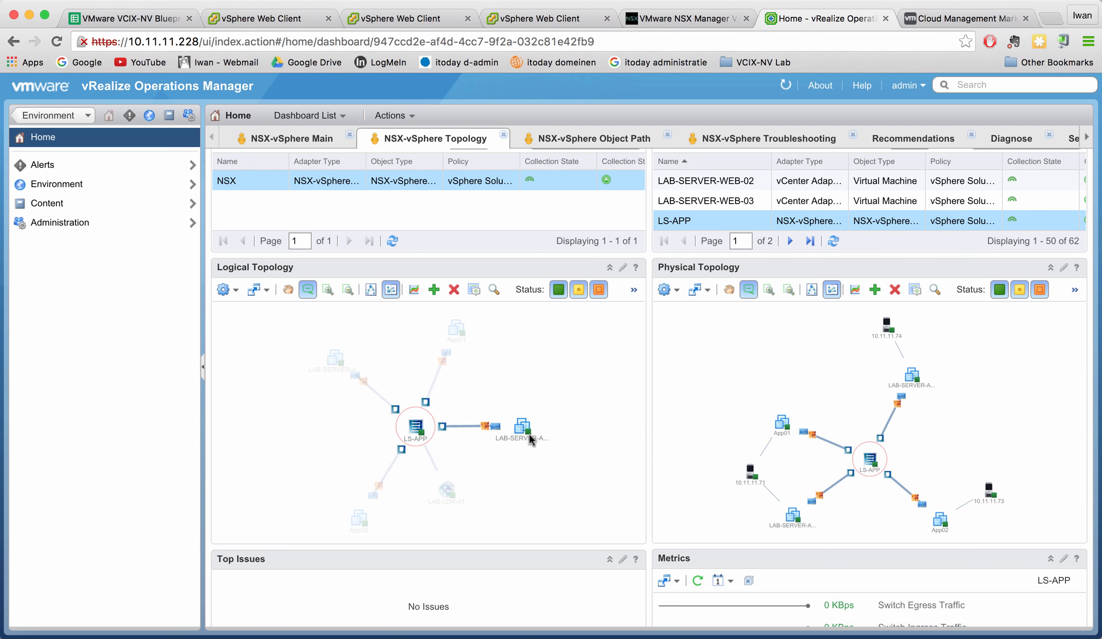
Read the LS-APP (VXLAN 5000) and App01 info cards in the loaded LS-APP topology.
mouse_move(524, 431)
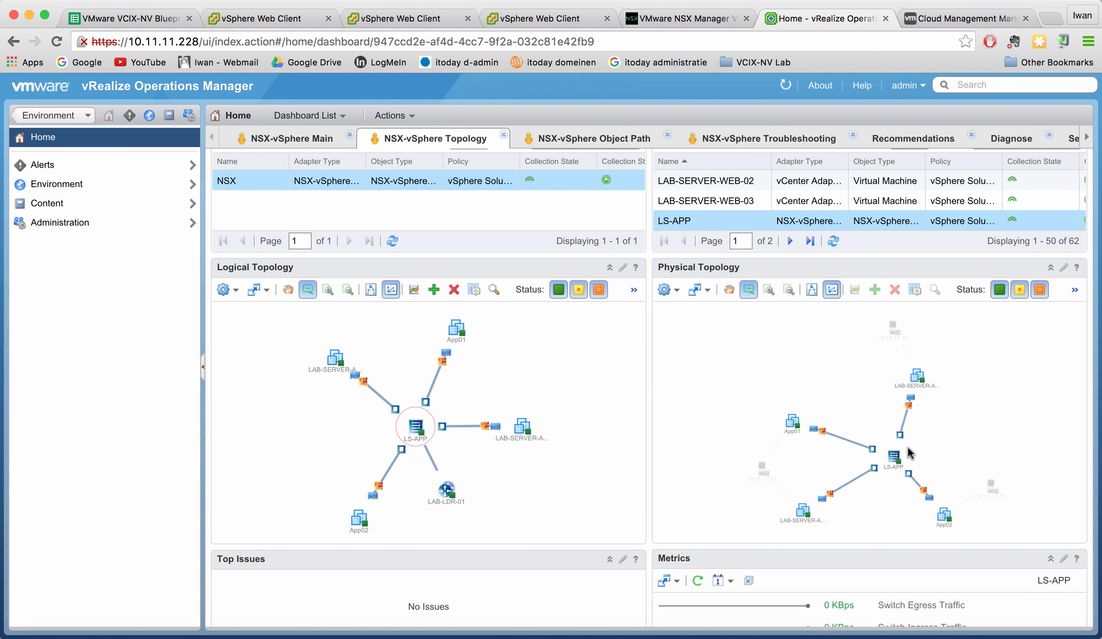
mouse_move(874, 447)
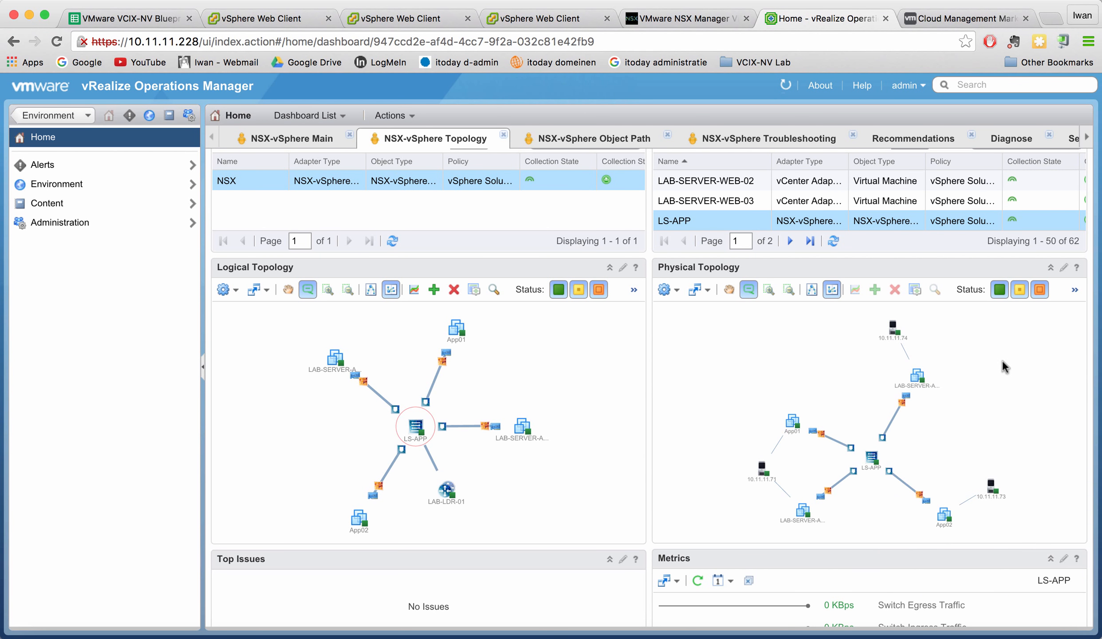
mouse_move(426, 431)
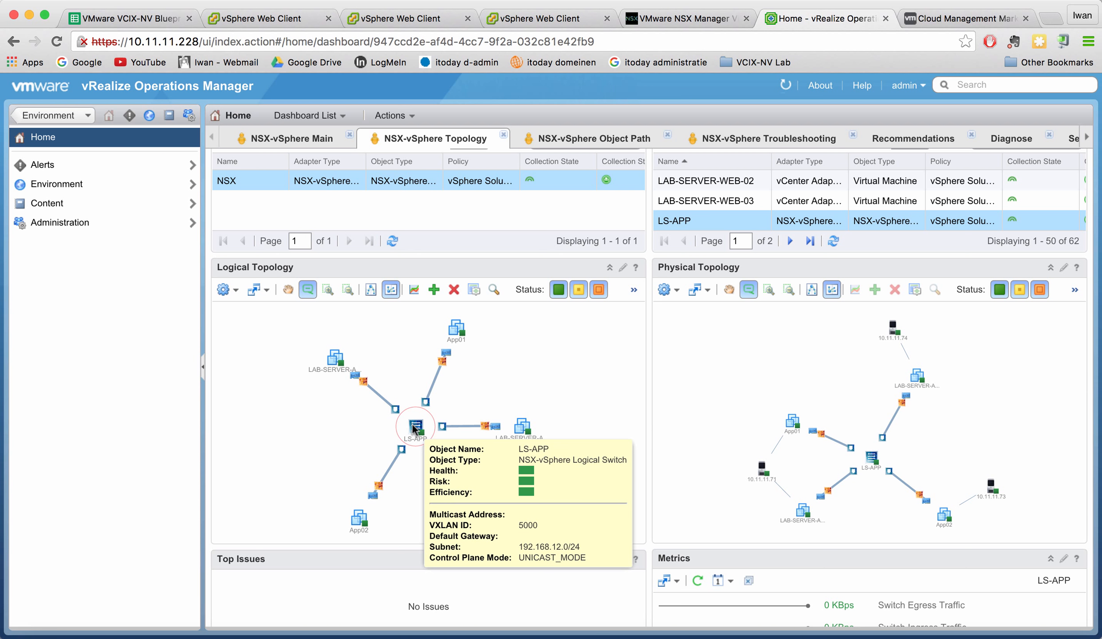
mouse_move(458, 337)
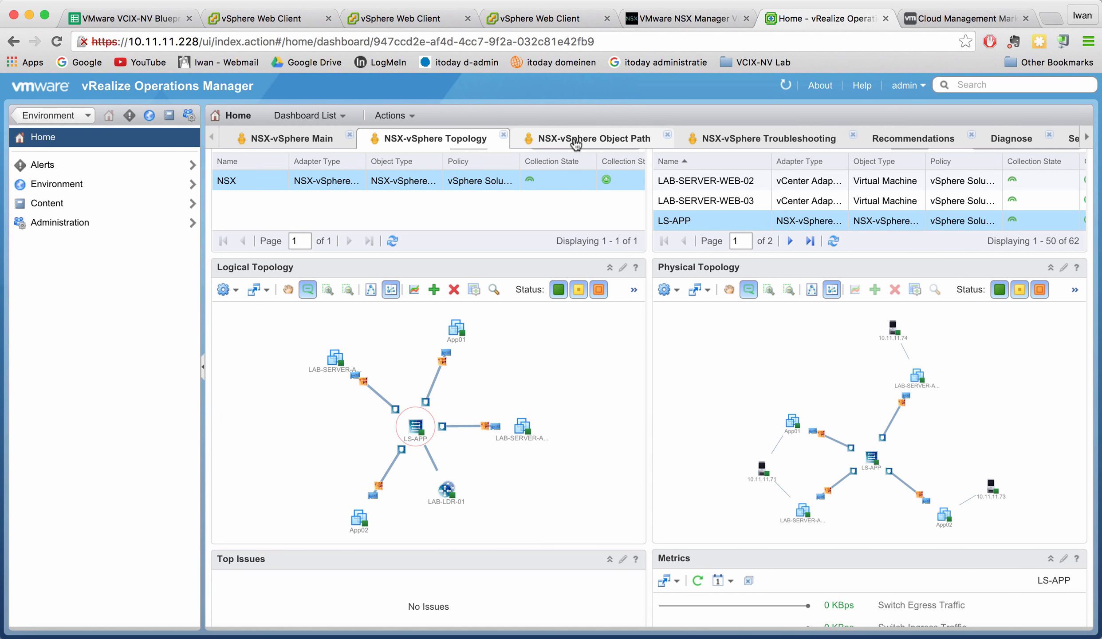
Set LS-WEB as the first path object on NSX-vSphere Object Path, then switch to Troubleshooting.
click(599, 141)
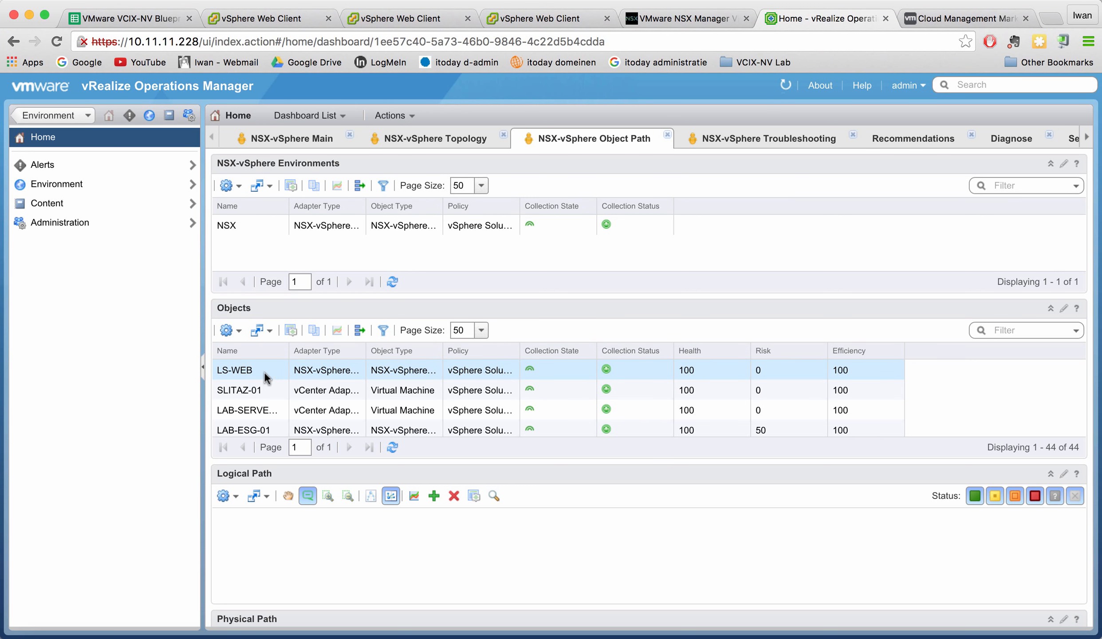
click(252, 370)
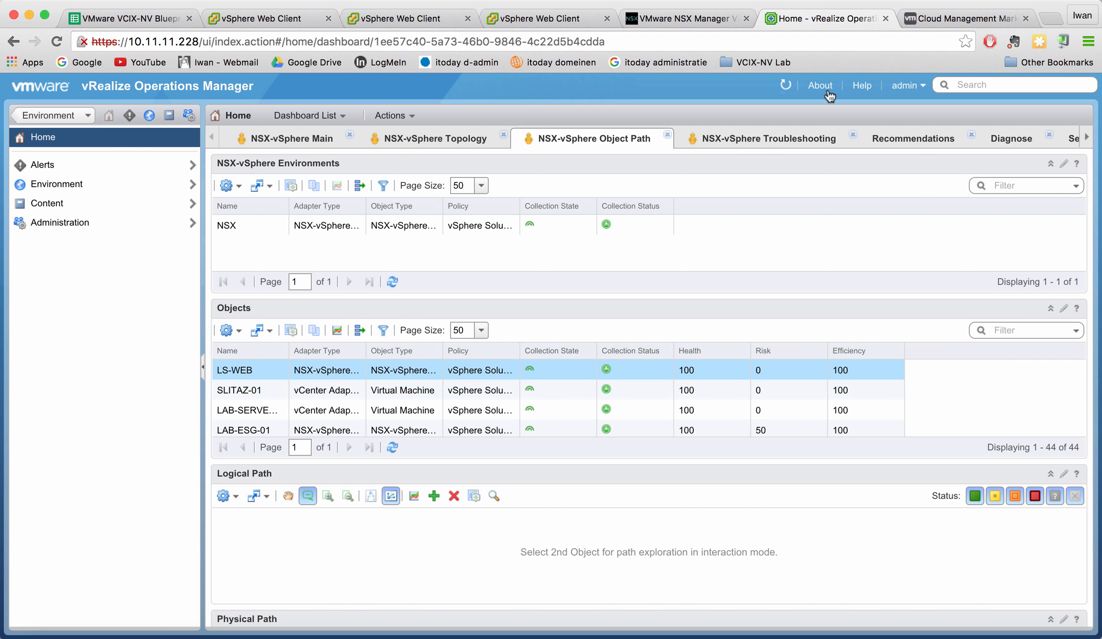
click(755, 142)
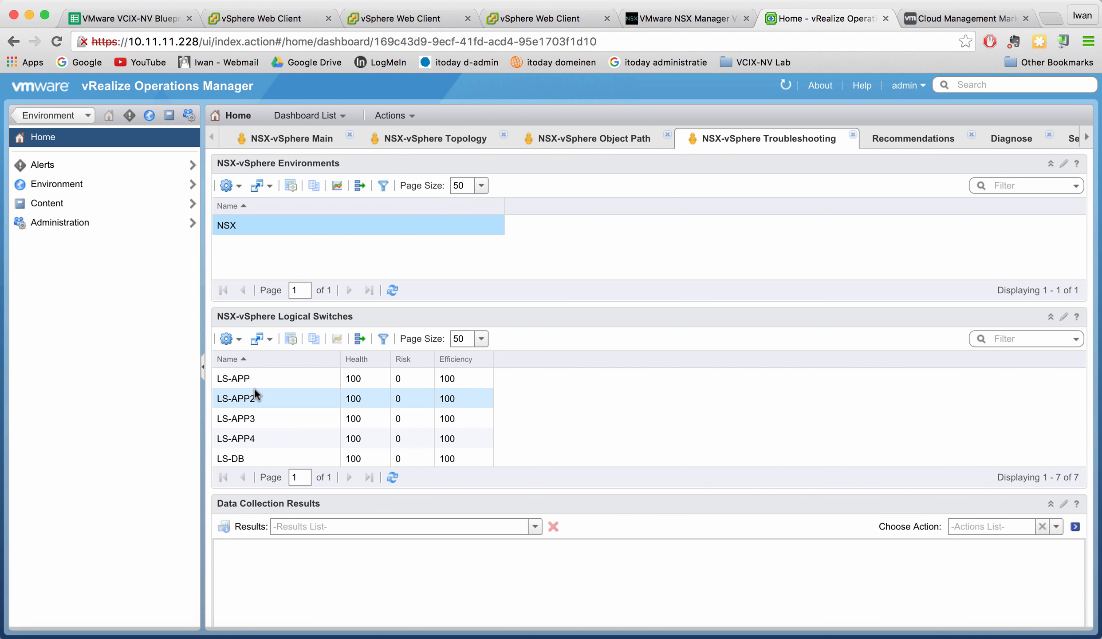
click(265, 380)
scroll(345, 382, down, 1)
scroll(345, 382, up, 1)
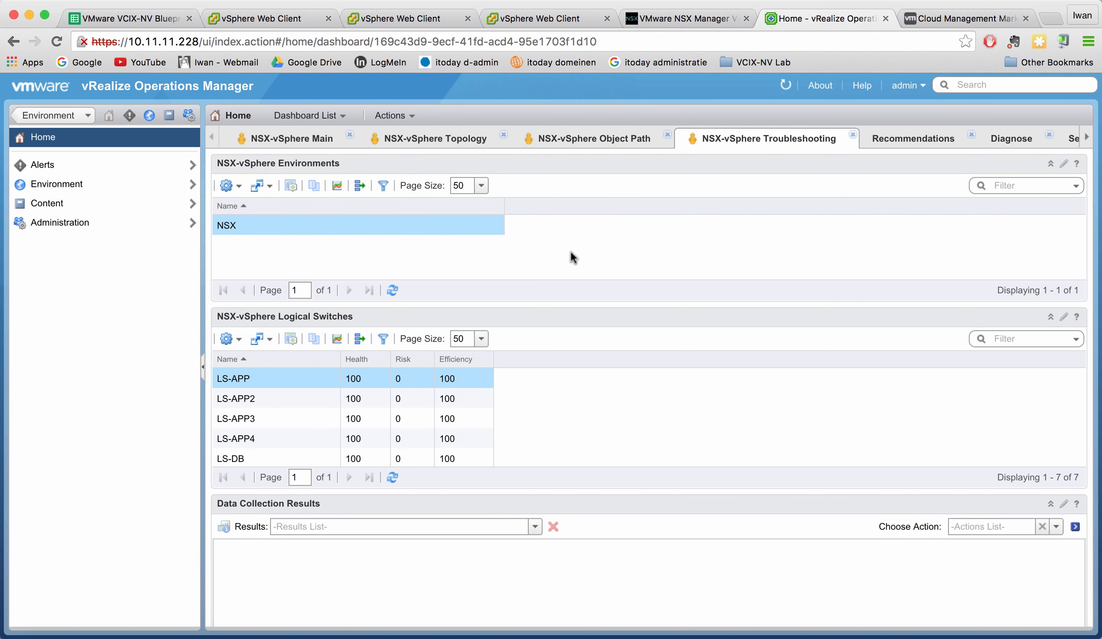
click(611, 143)
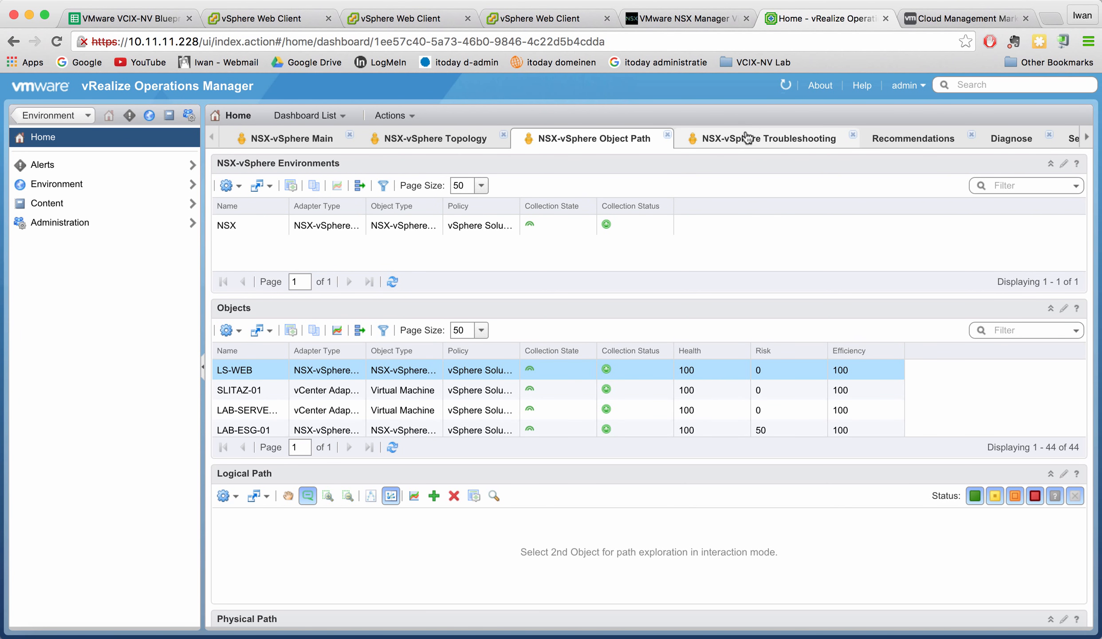
scroll(610, 379, down, 1)
scroll(610, 379, down, 5)
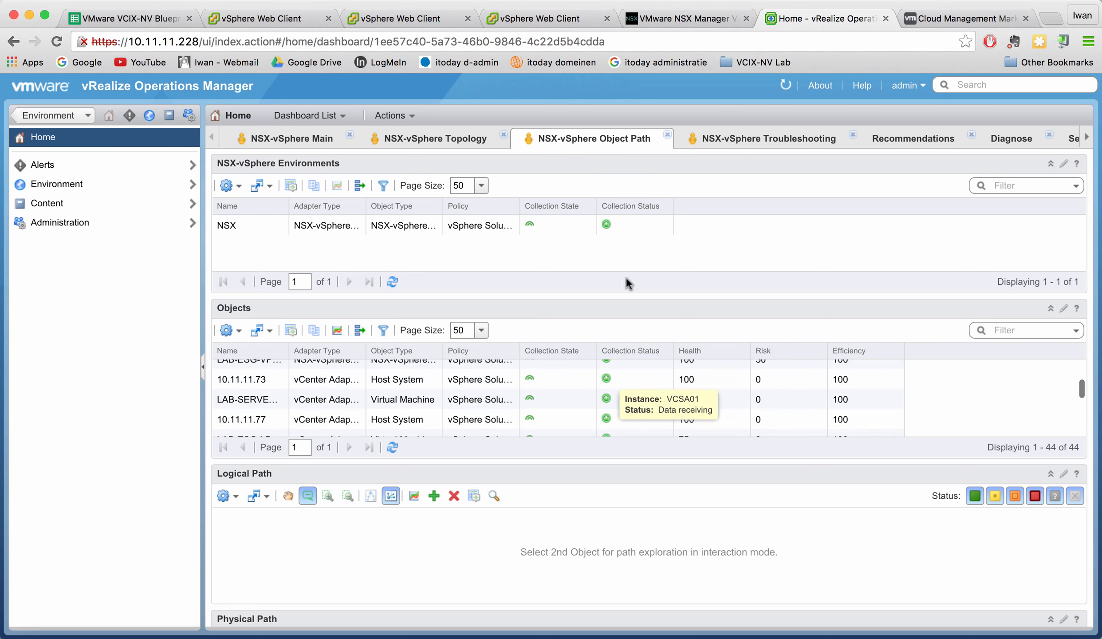
click(767, 141)
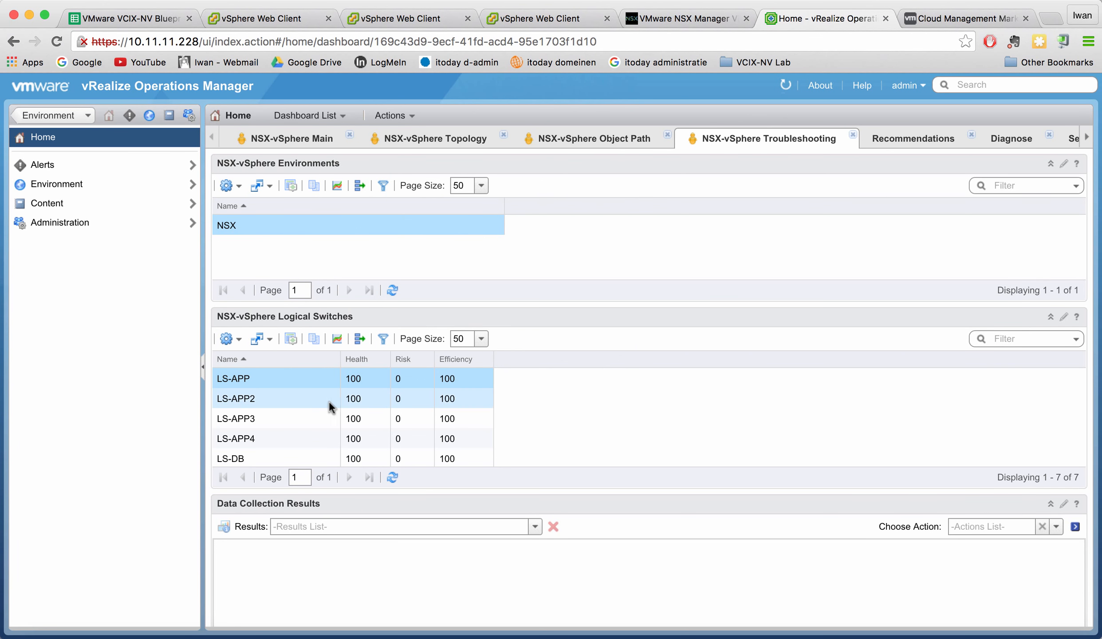
scroll(278, 419, down, 1)
scroll(278, 419, down, 3)
scroll(276, 417, up, 3)
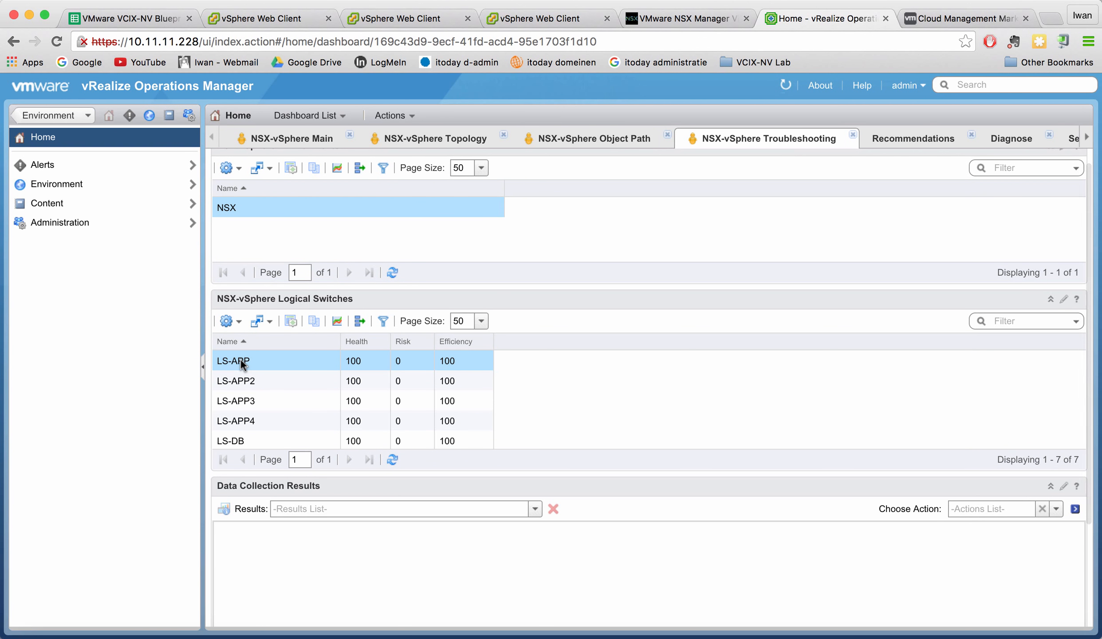
scroll(245, 420, down, 3)
scroll(248, 345, up, 3)
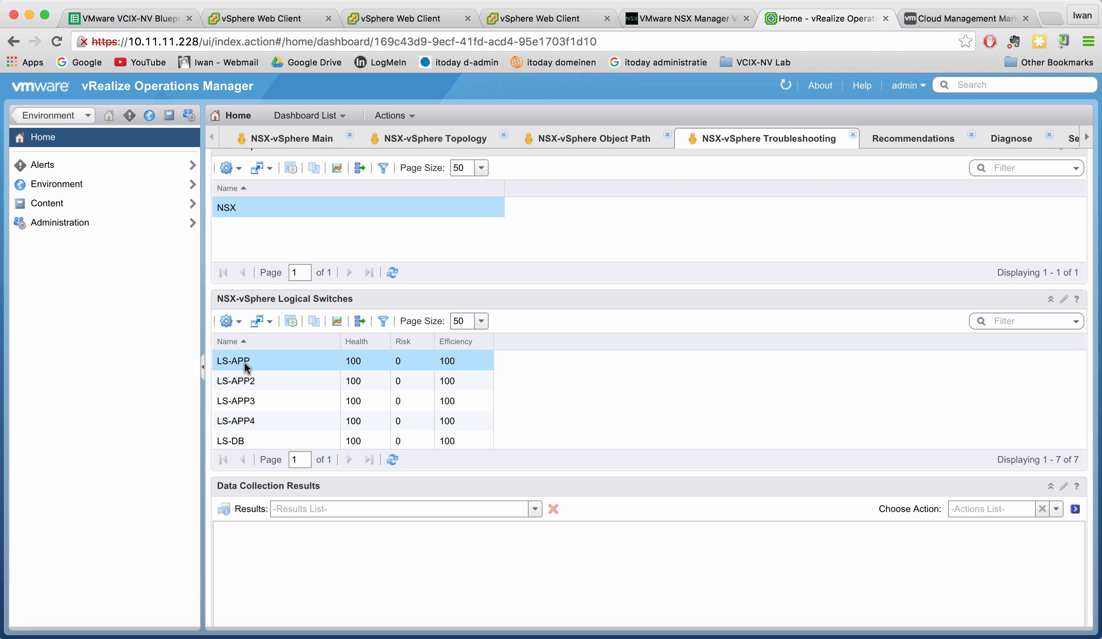
right_click(245, 364)
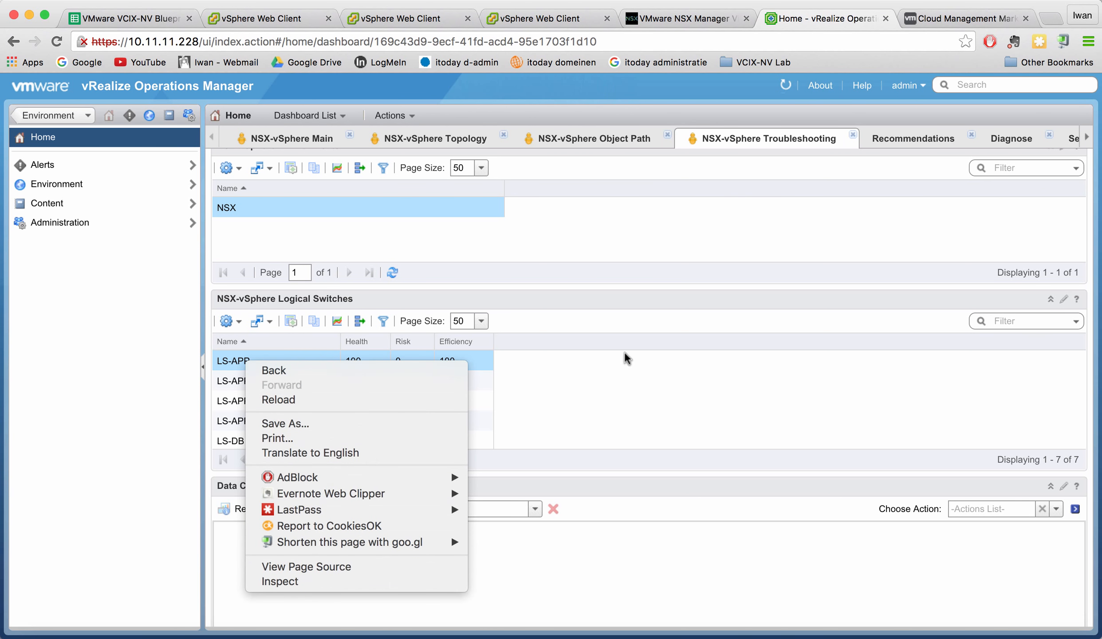
click(519, 348)
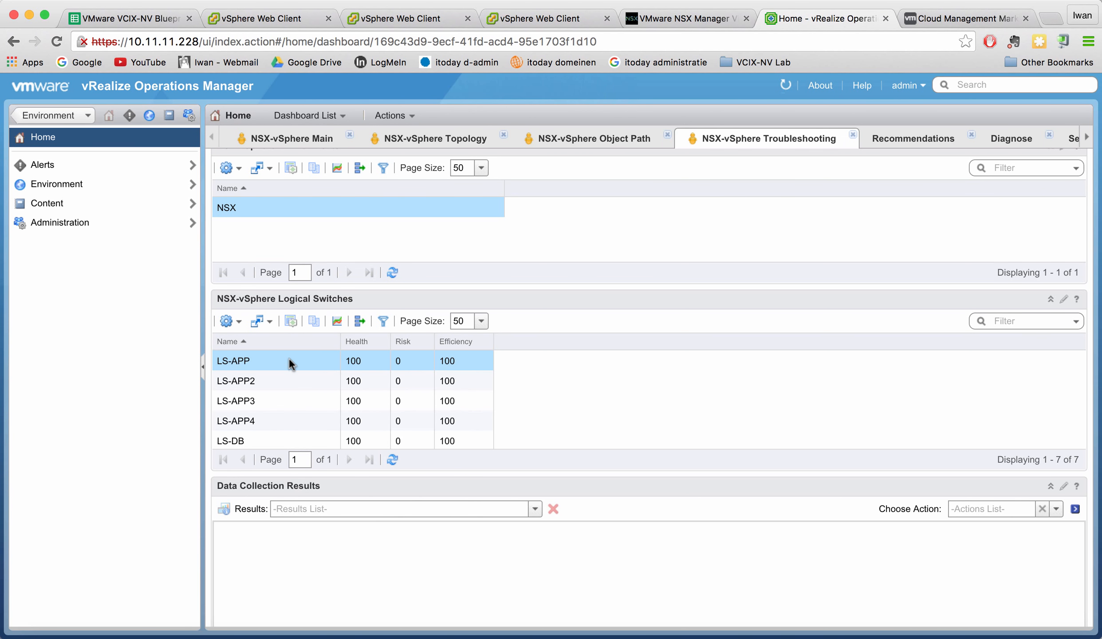
scroll(341, 370, down, 5)
scroll(340, 370, up, 5)
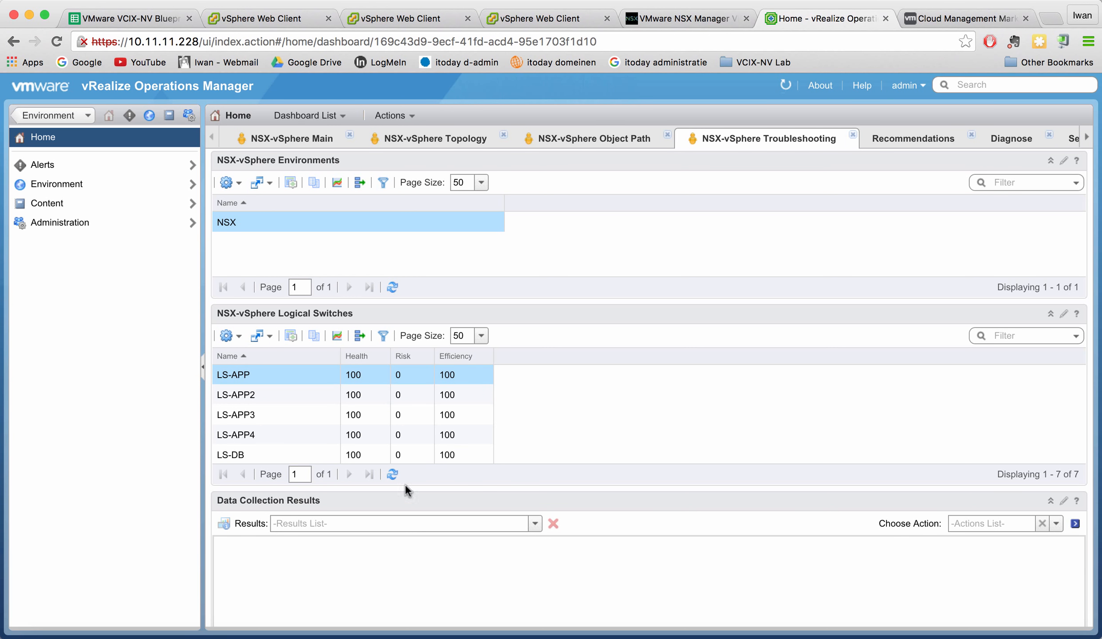
scroll(480, 465, down, 4)
scroll(479, 465, up, 4)
scroll(479, 465, down, 3)
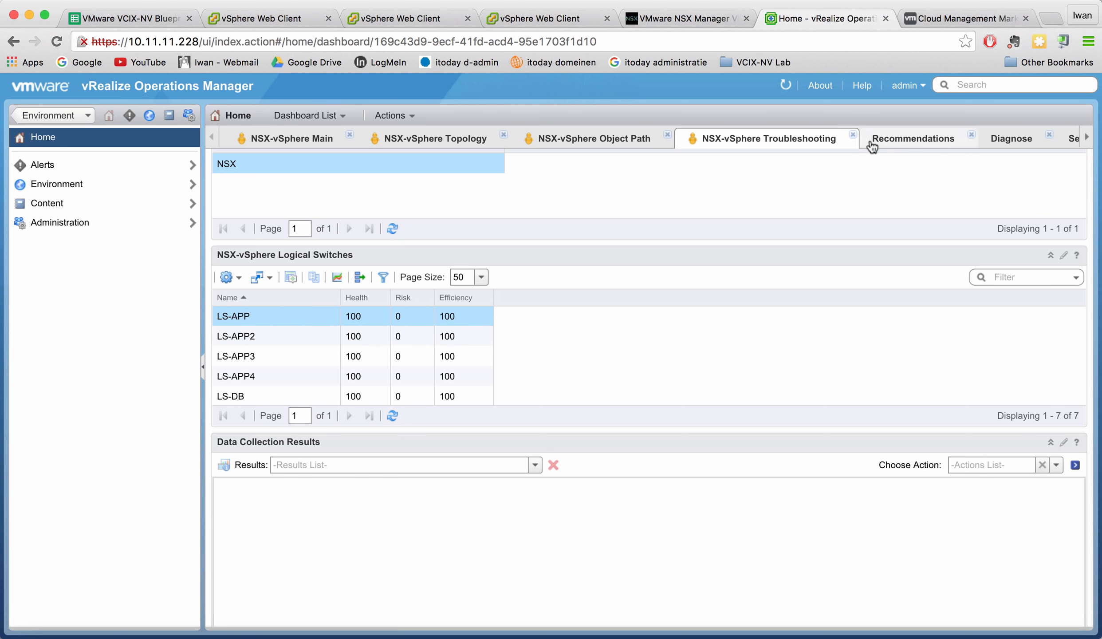
Review Top Risk Alerts For Descendants, such as insecure FTP backups, on the Recommendations dashboard.
click(902, 139)
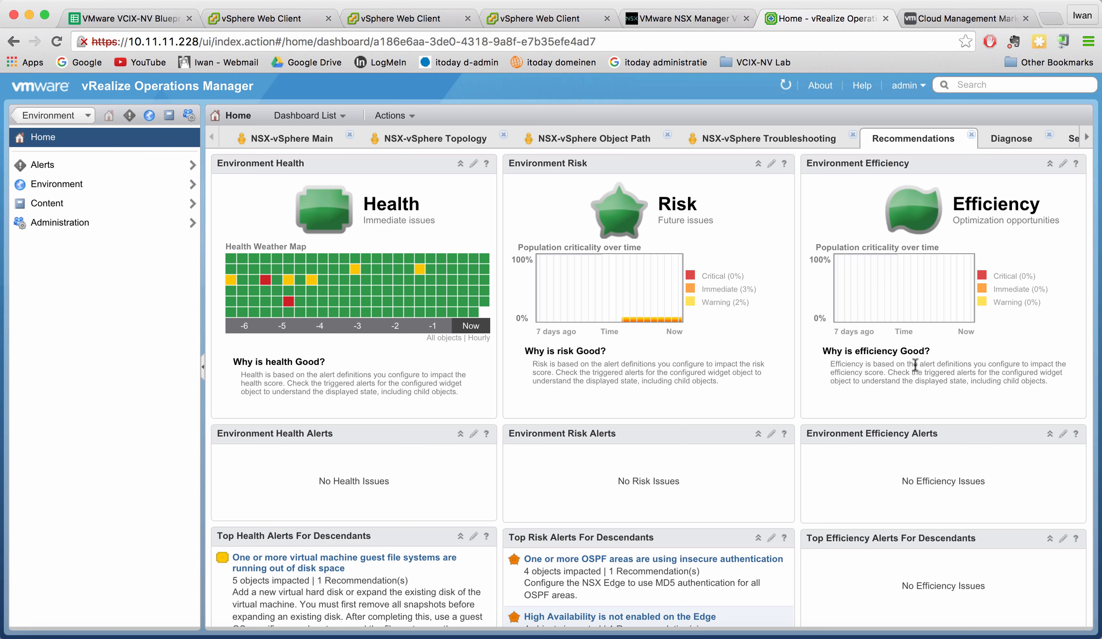
scroll(413, 326, down, 5)
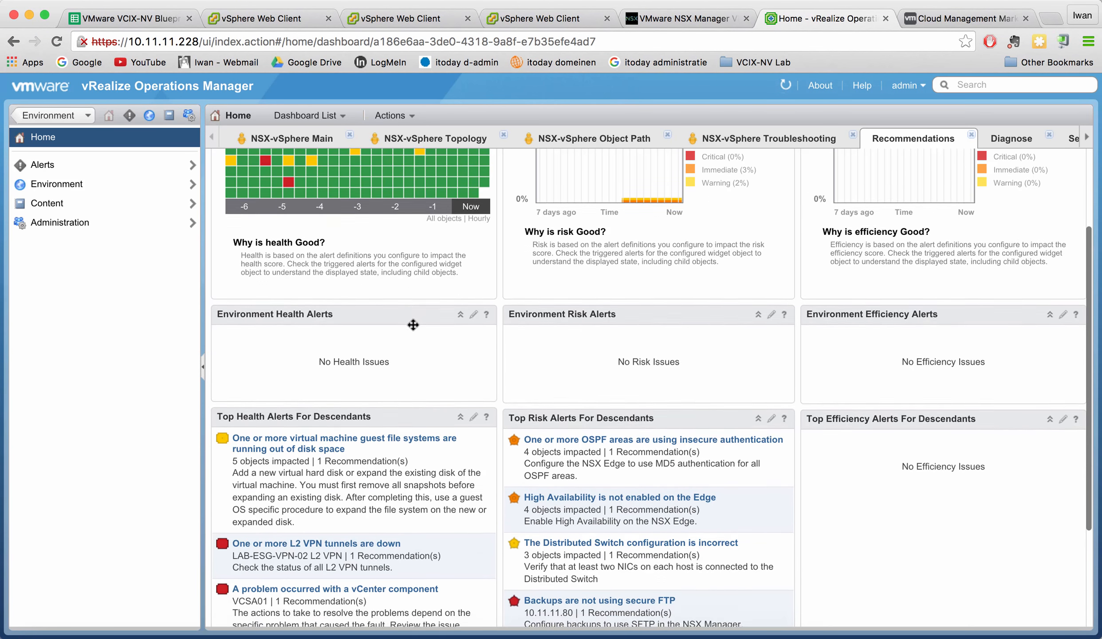
scroll(413, 325, up, 5)
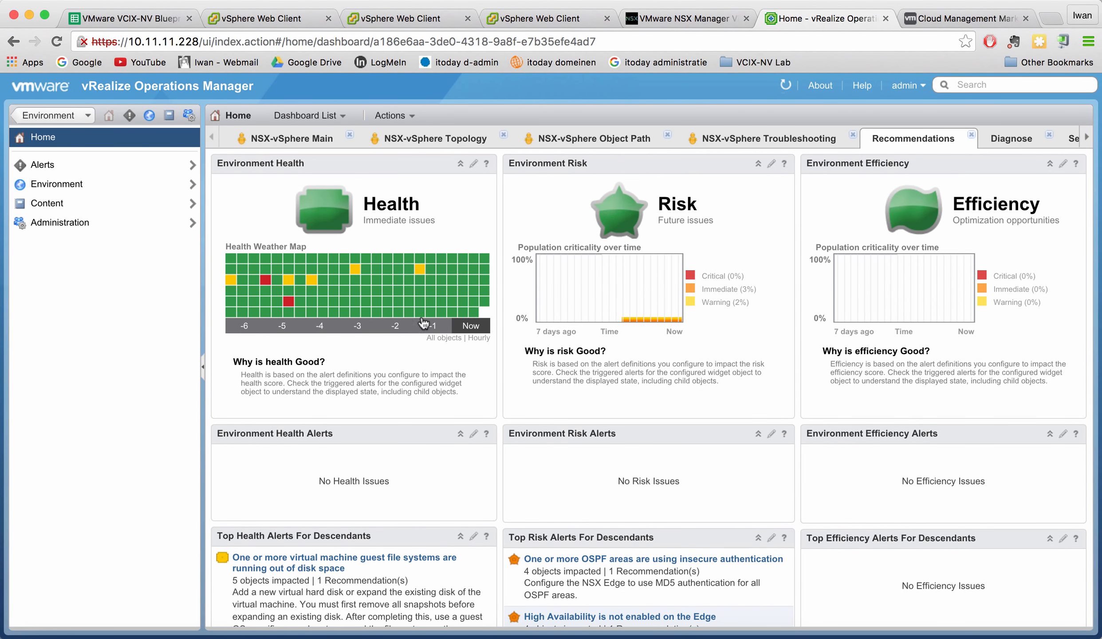
scroll(318, 414, down, 9)
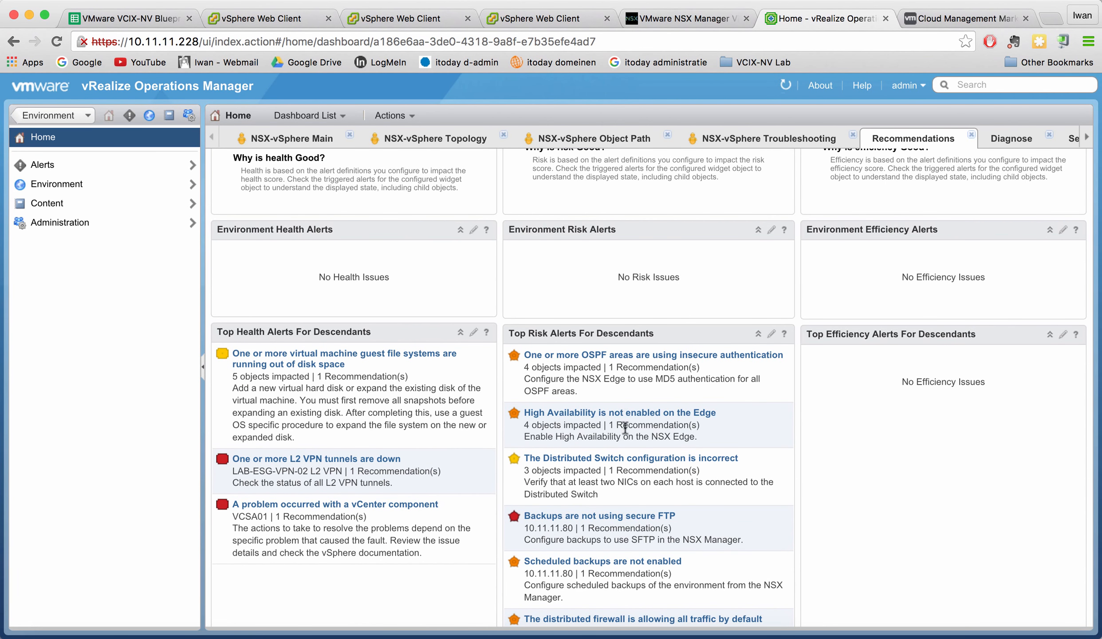
scroll(637, 327, down, 10)
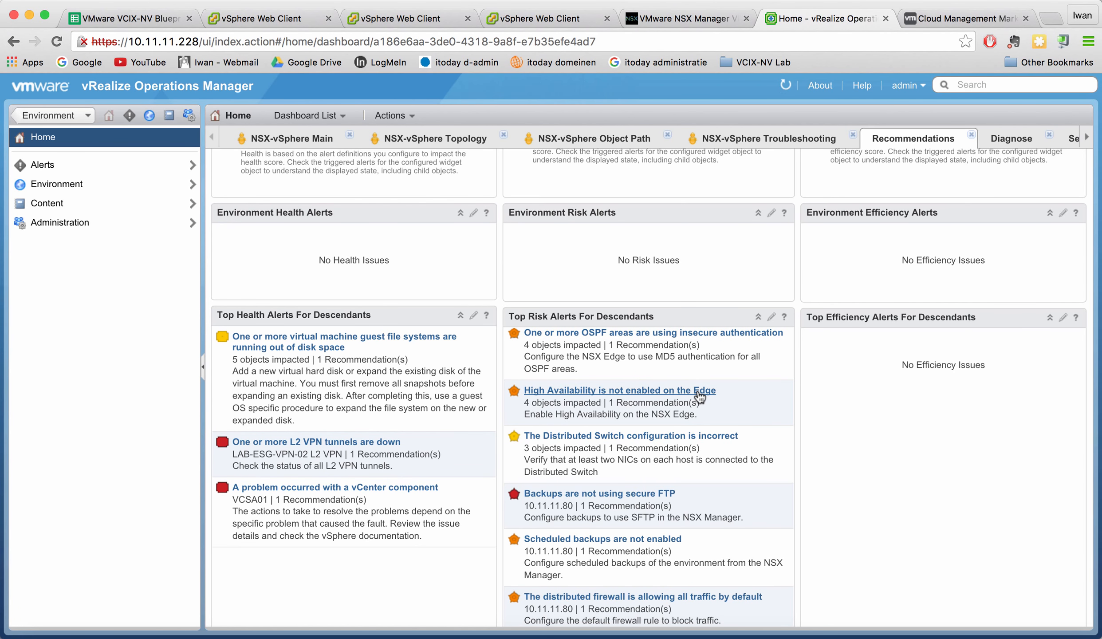
scroll(765, 394, down, 2)
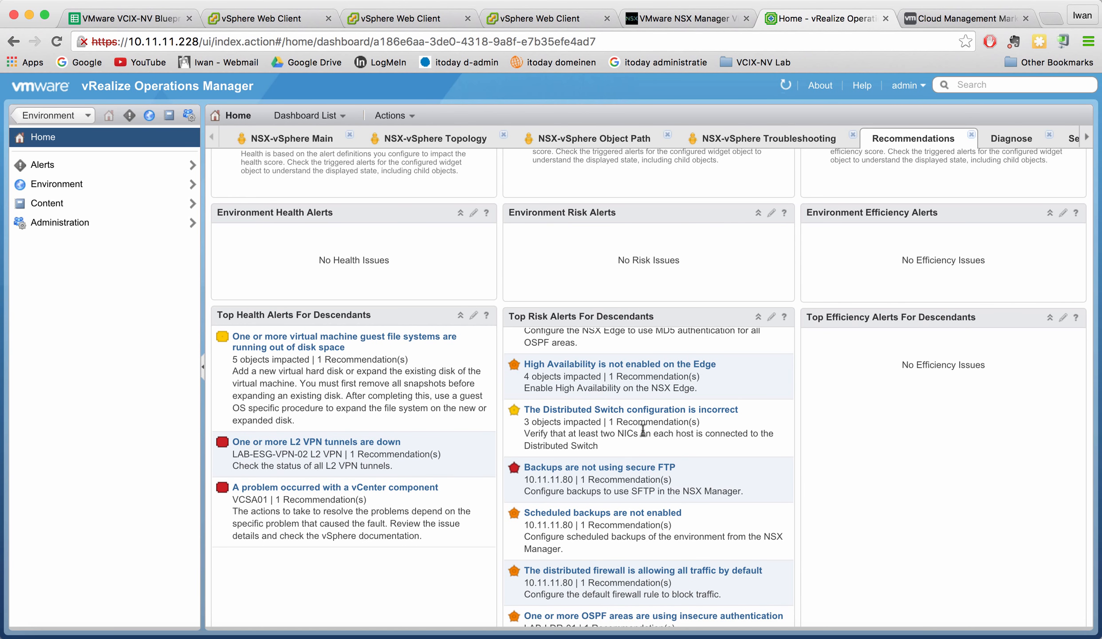
scroll(620, 439, down, 3)
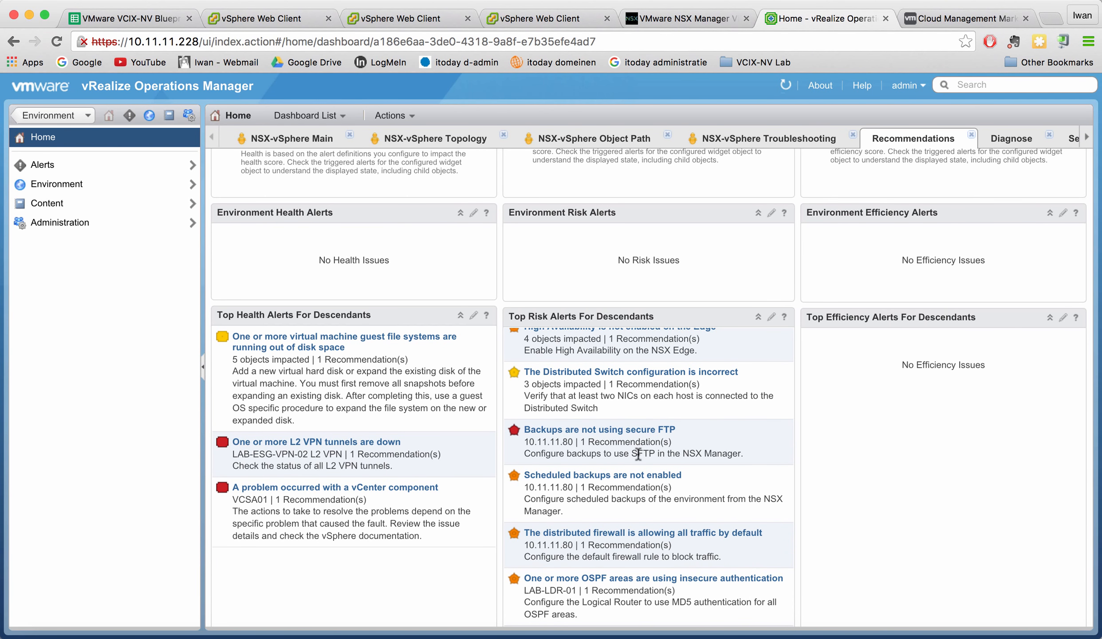
scroll(759, 434, down, 5)
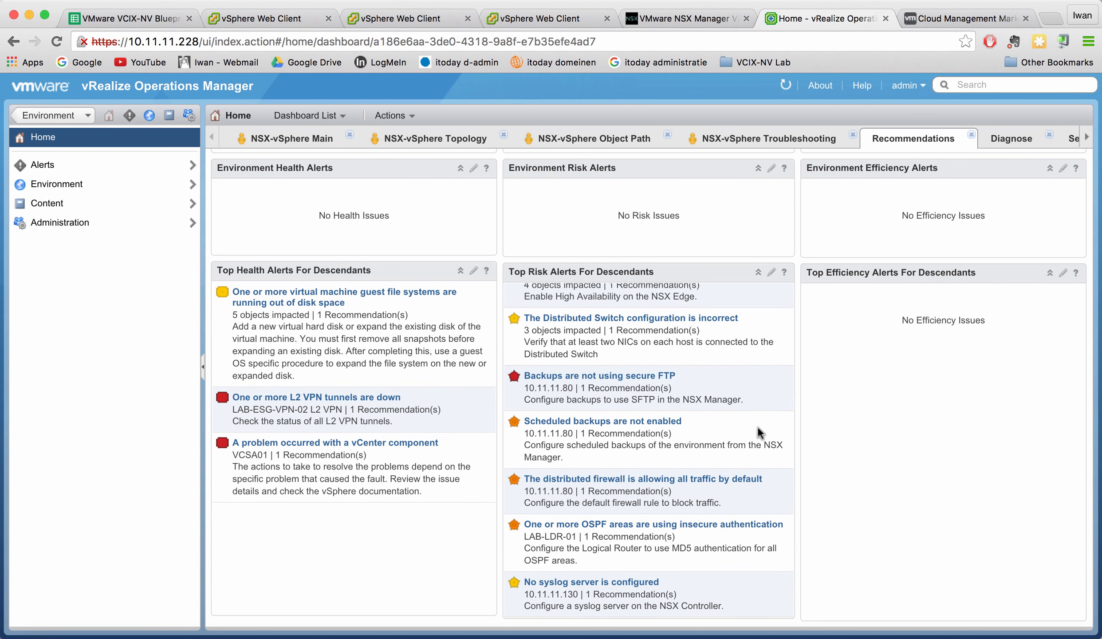
scroll(758, 427, up, 5)
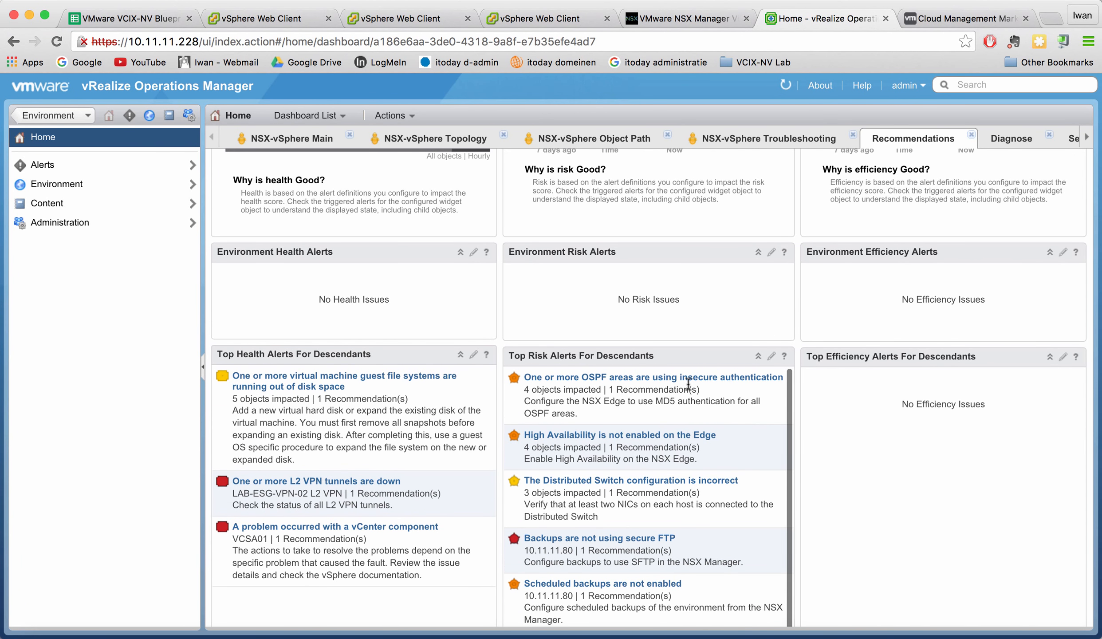
scroll(672, 410, down, 4)
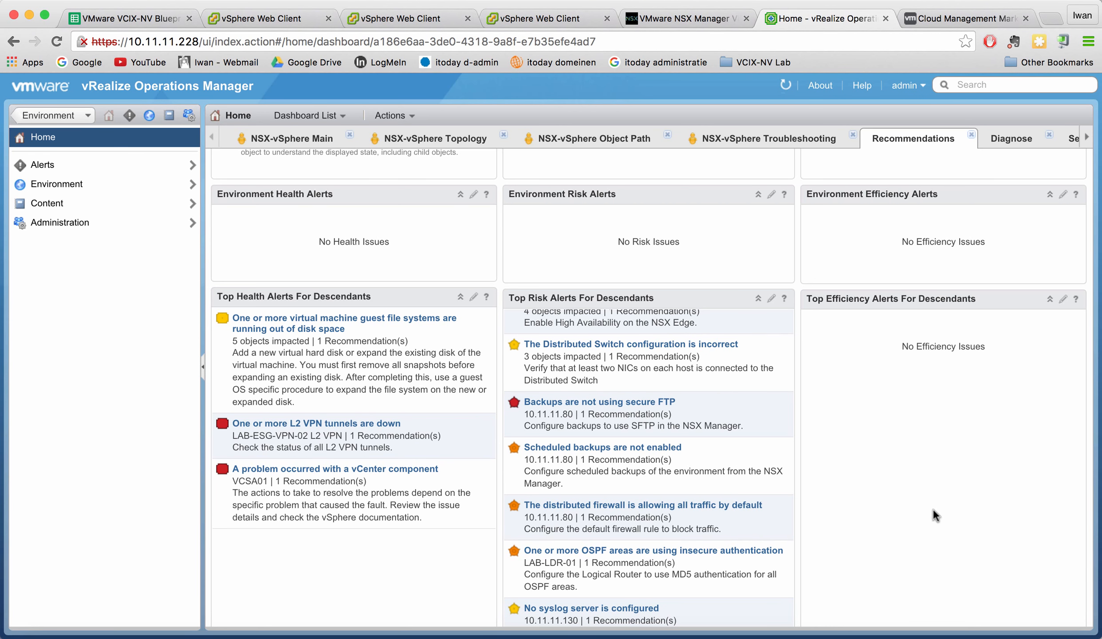
scroll(880, 519, up, 5)
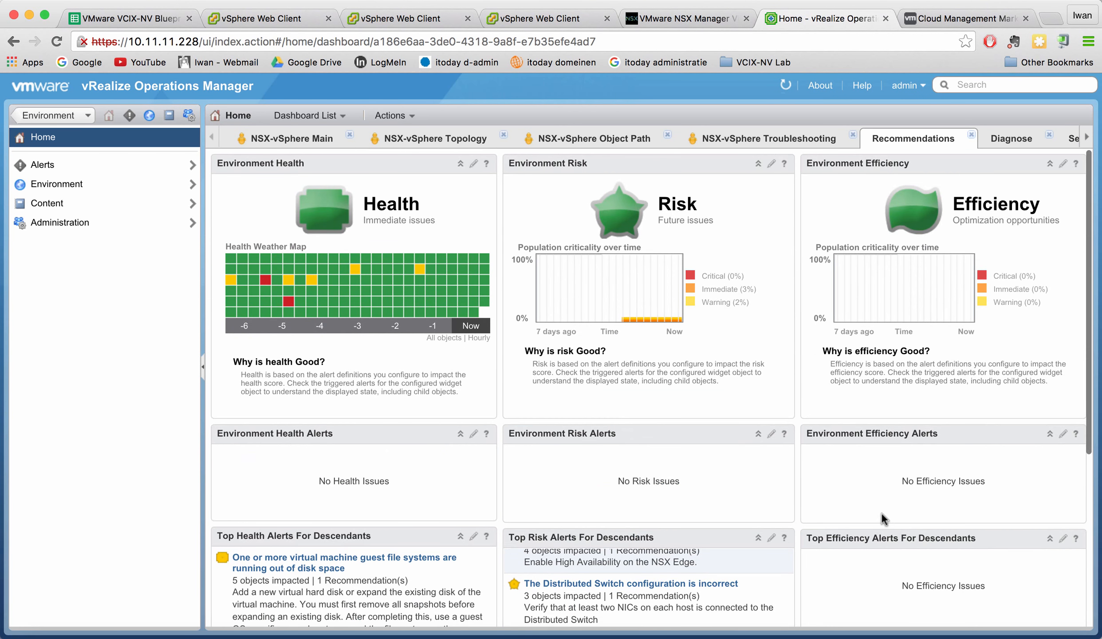
Review LAB-SERVER-DB-02's Diagnose metric charts, then return via Recommendations to NSX-vSphere Troubleshooting.
click(1004, 141)
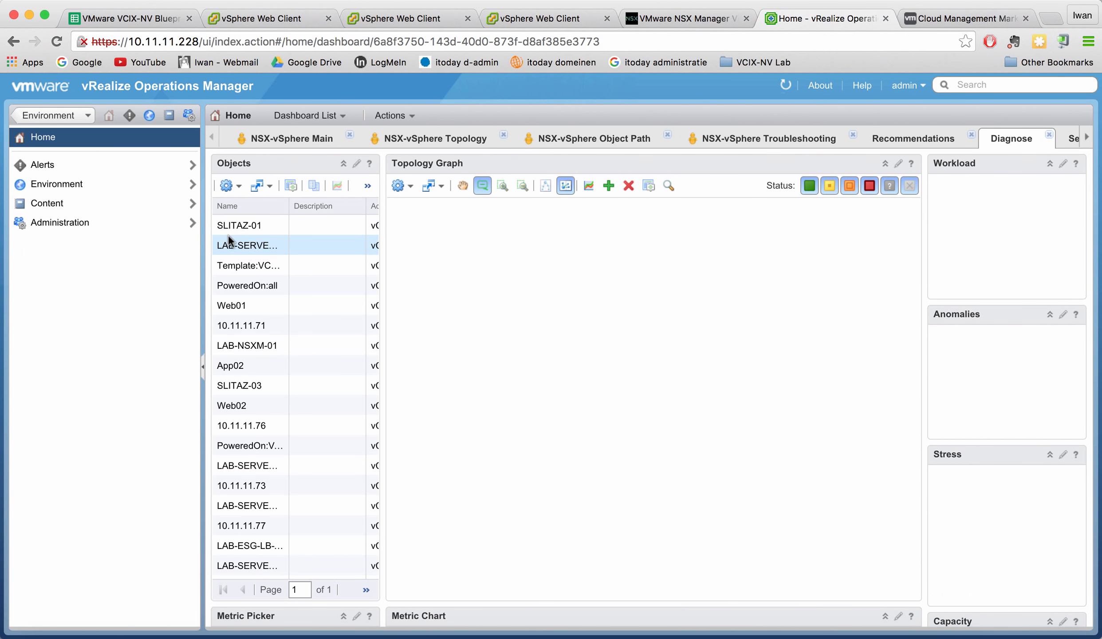
click(242, 245)
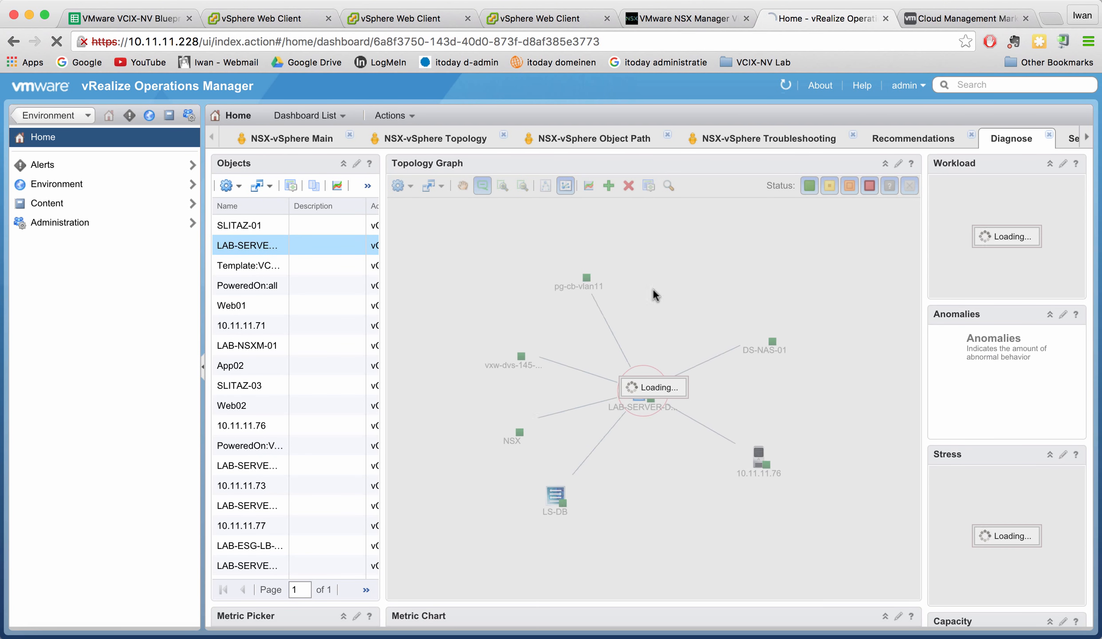
scroll(743, 394, down, 6)
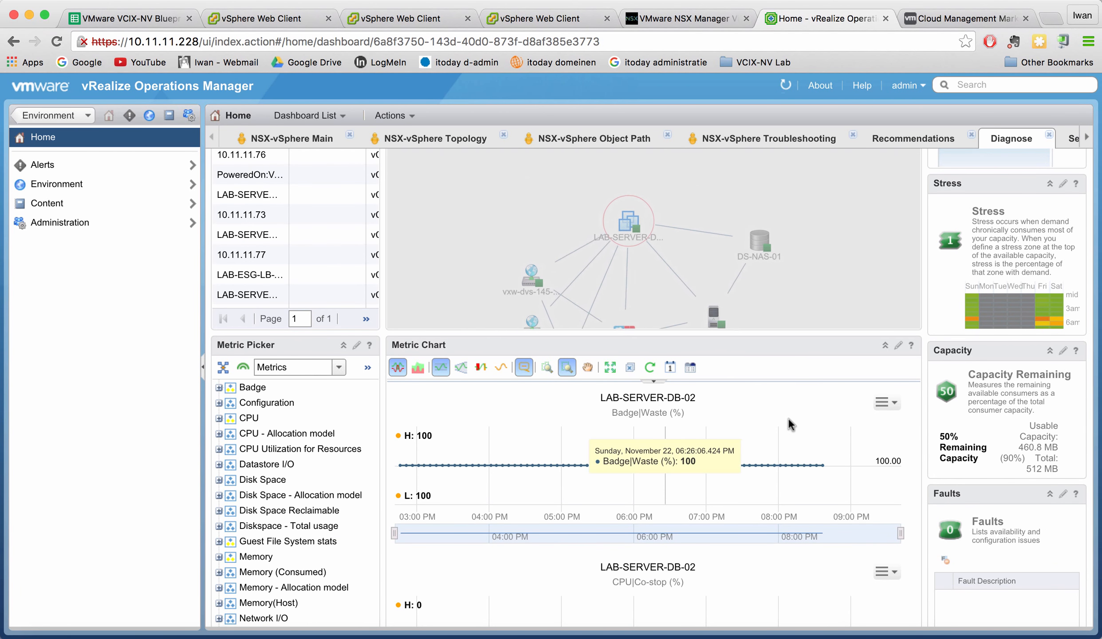
scroll(790, 424, down, 3)
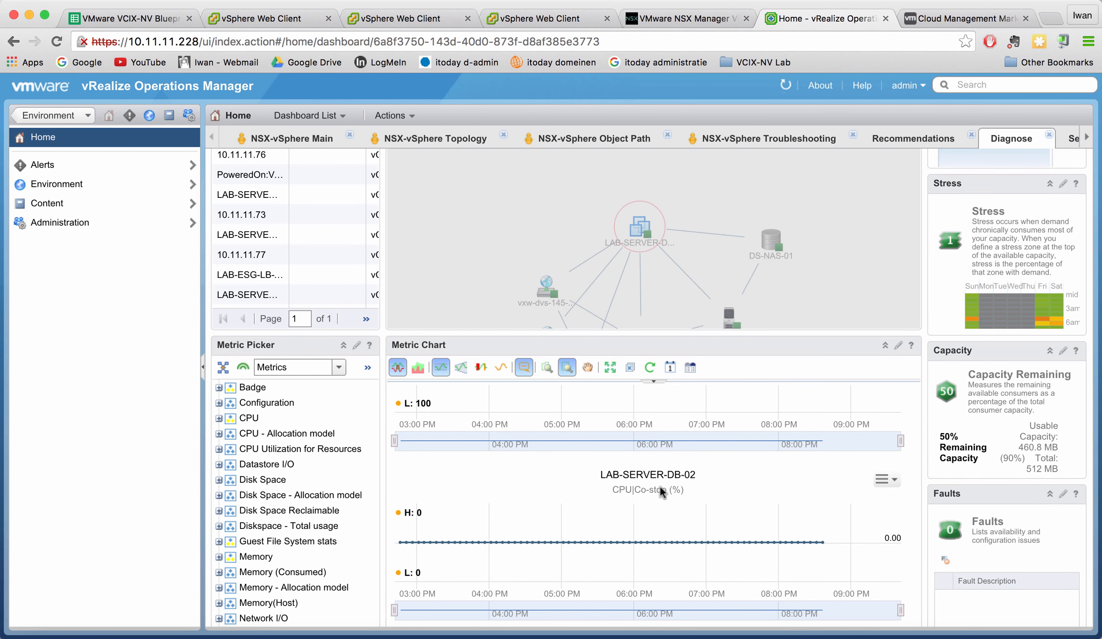
scroll(728, 518, down, 2)
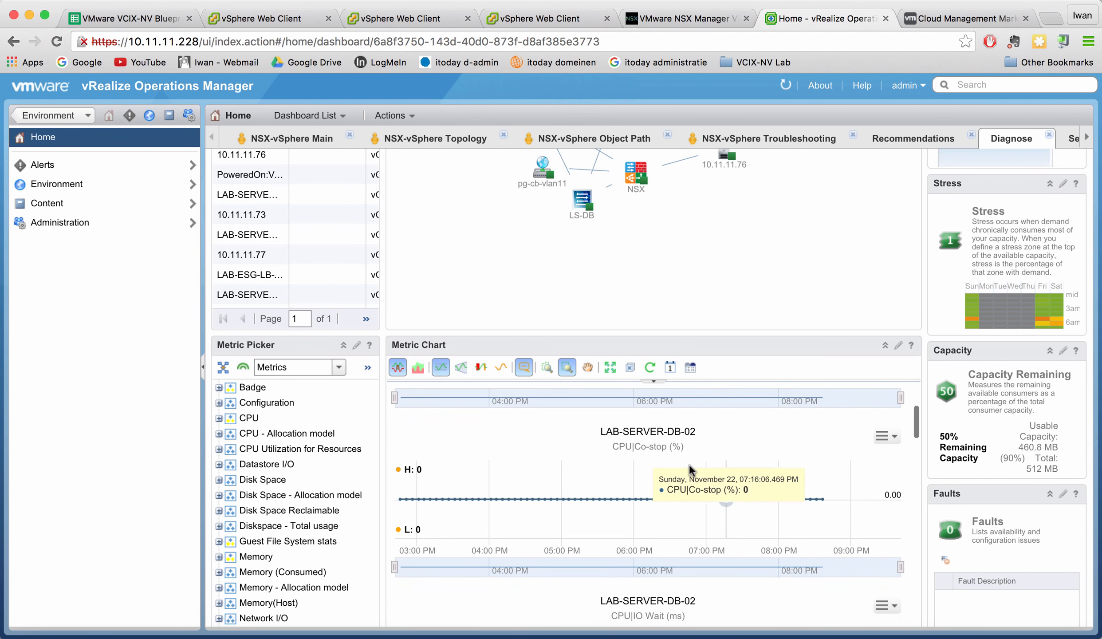
scroll(762, 466, up, 2)
scroll(762, 466, down, 5)
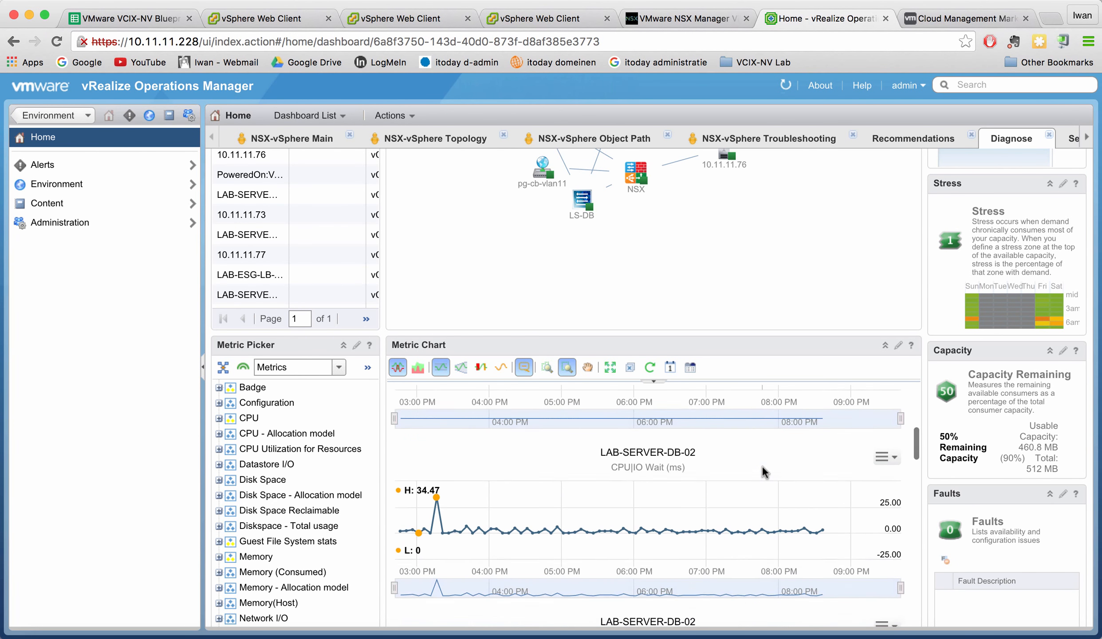
scroll(762, 466, up, 6)
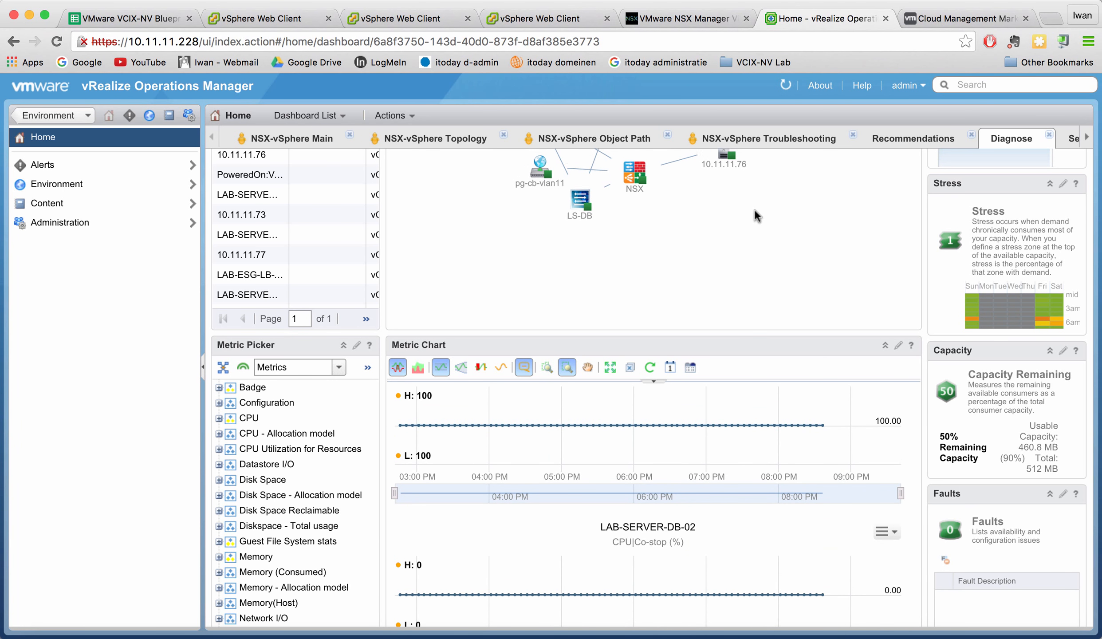
click(924, 141)
click(782, 139)
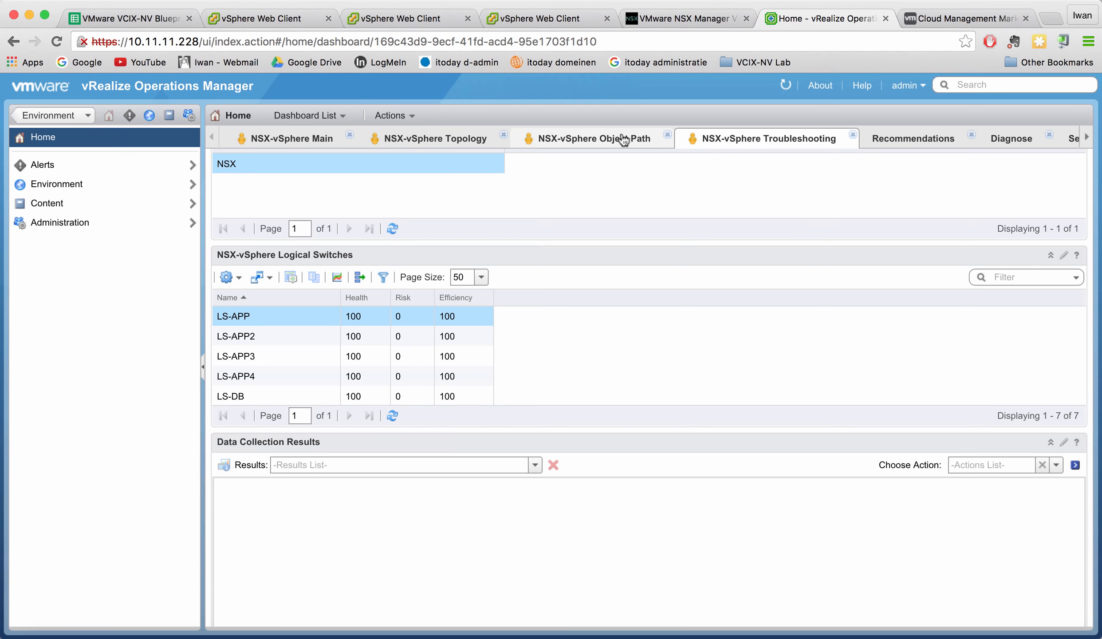